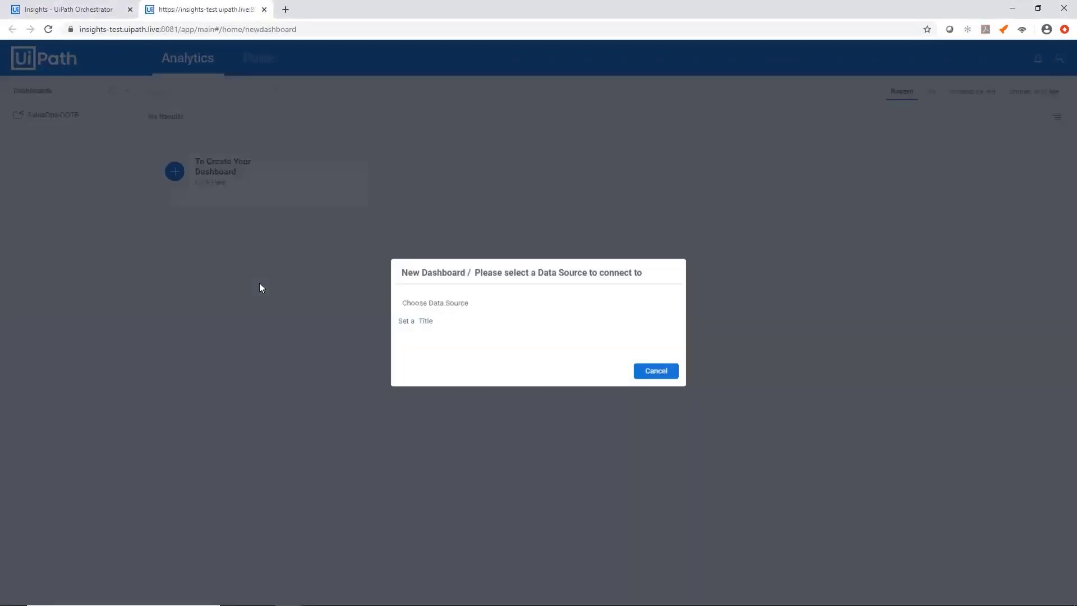
Create a dashboard titled 'Dash 1' using the SalesOps-Cube data source
left_click(428, 304)
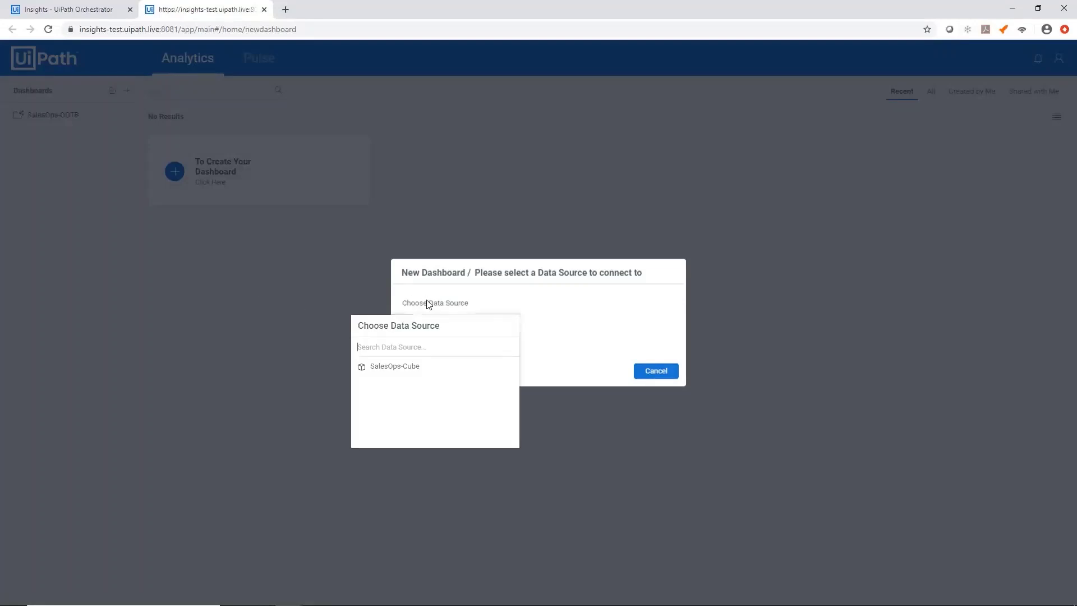
left_click(408, 374)
left_click(496, 320)
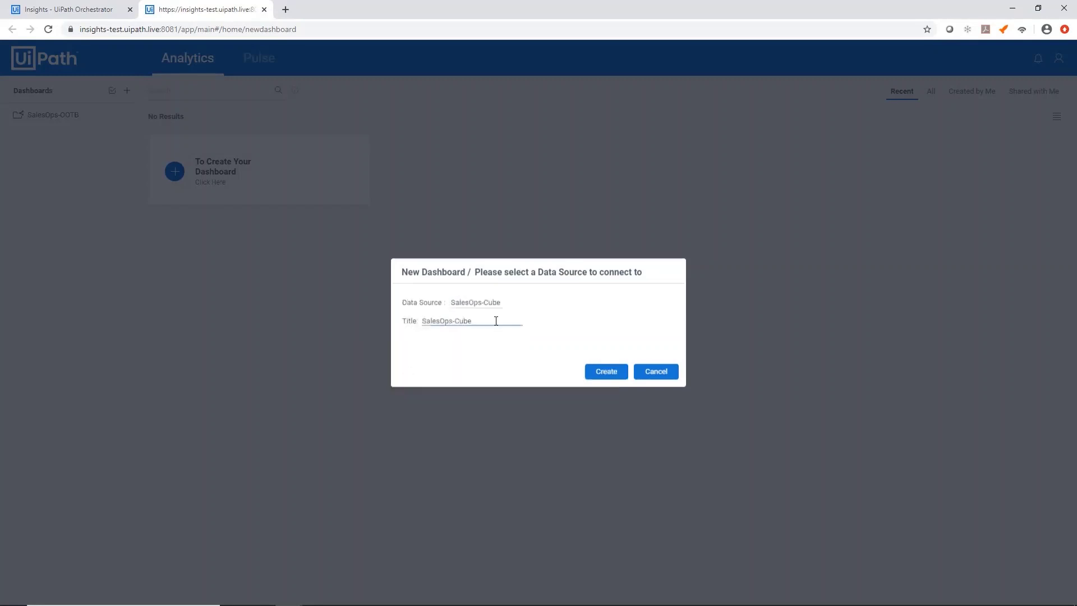
left_click_drag(496, 321, 348, 310)
type("Dash 1")
left_click(608, 379)
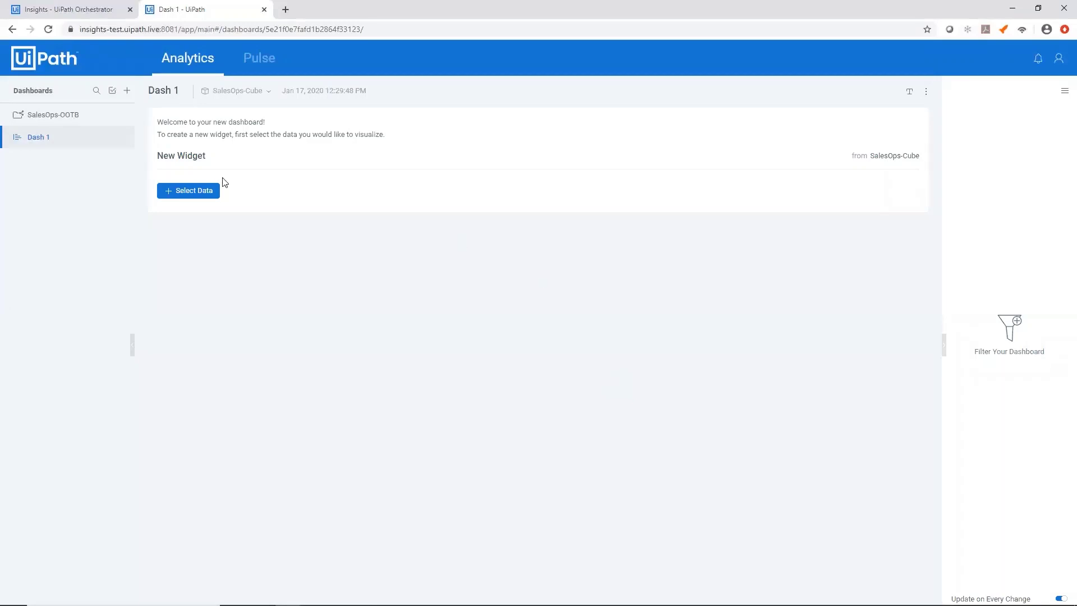
Add the ProcessName field to the new widget
left_click(201, 197)
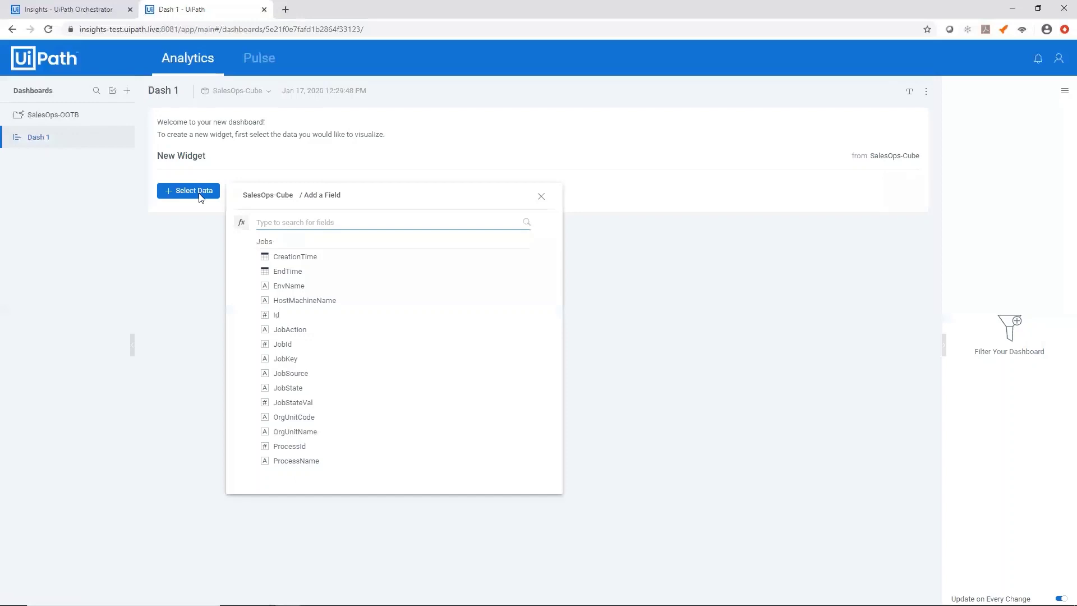
type("proc")
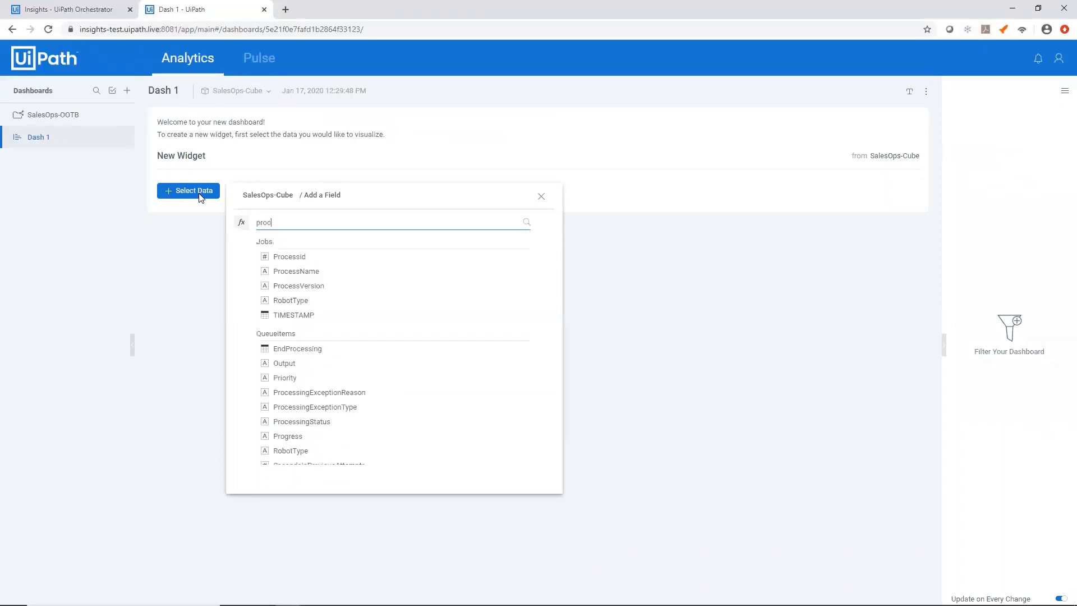
type("ess")
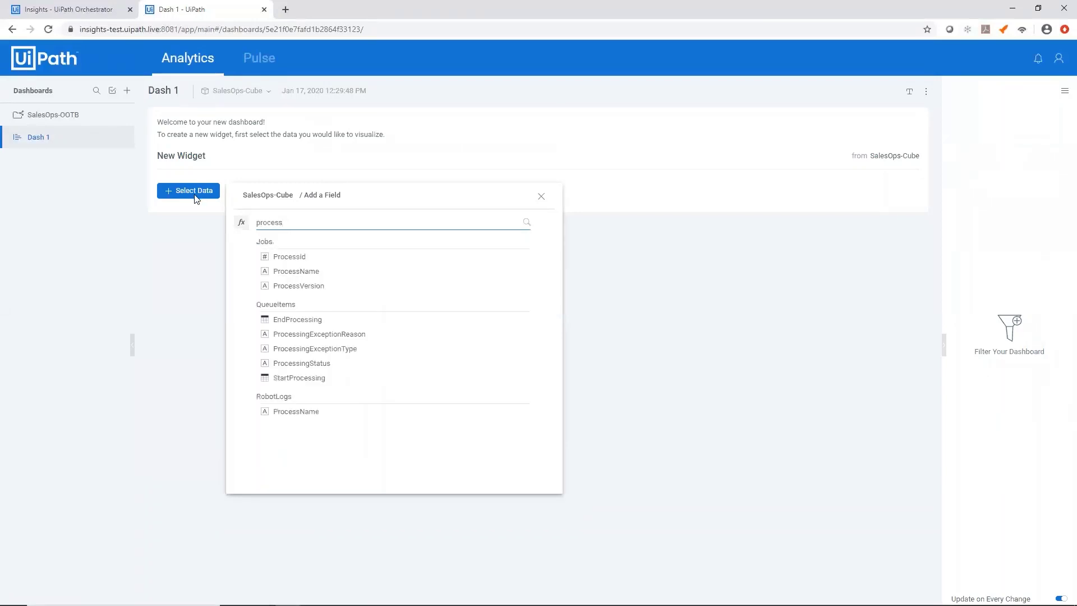
left_click(297, 273)
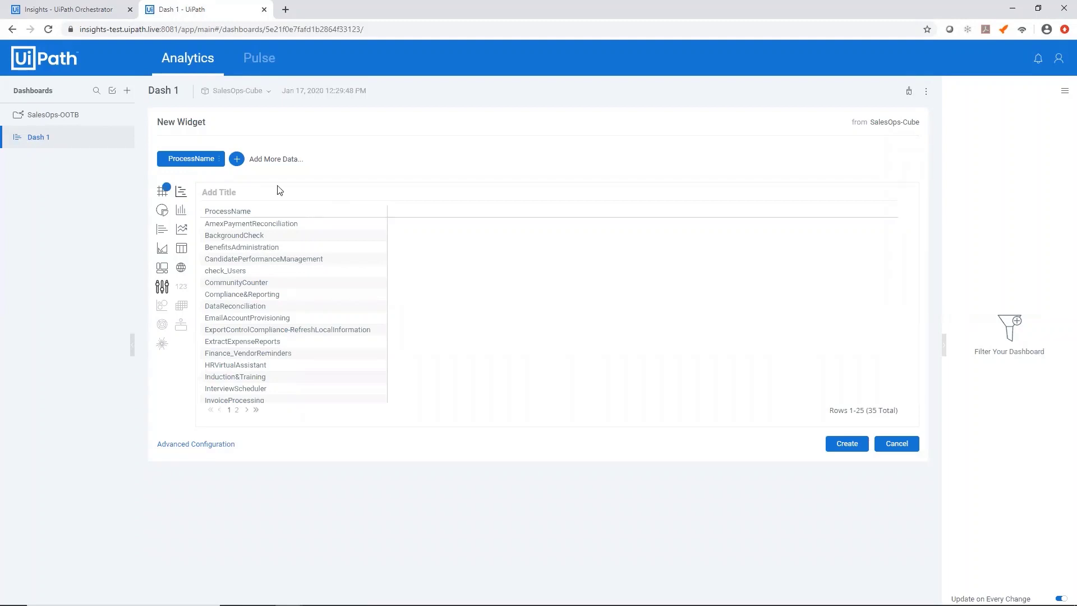
Add a Count All of ProcessName as a second data column
left_click(236, 159)
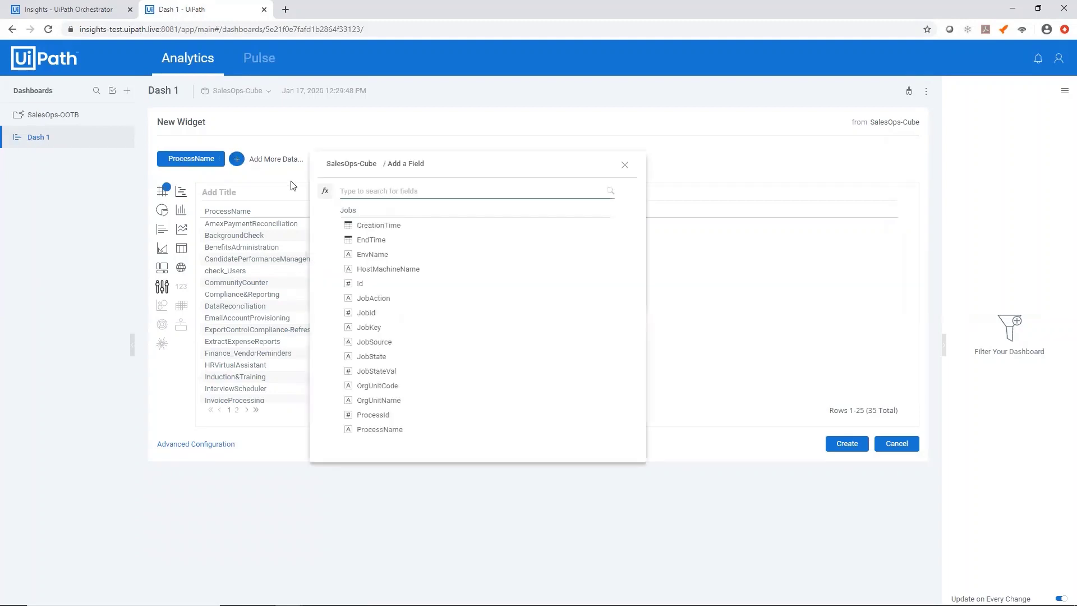
type("process")
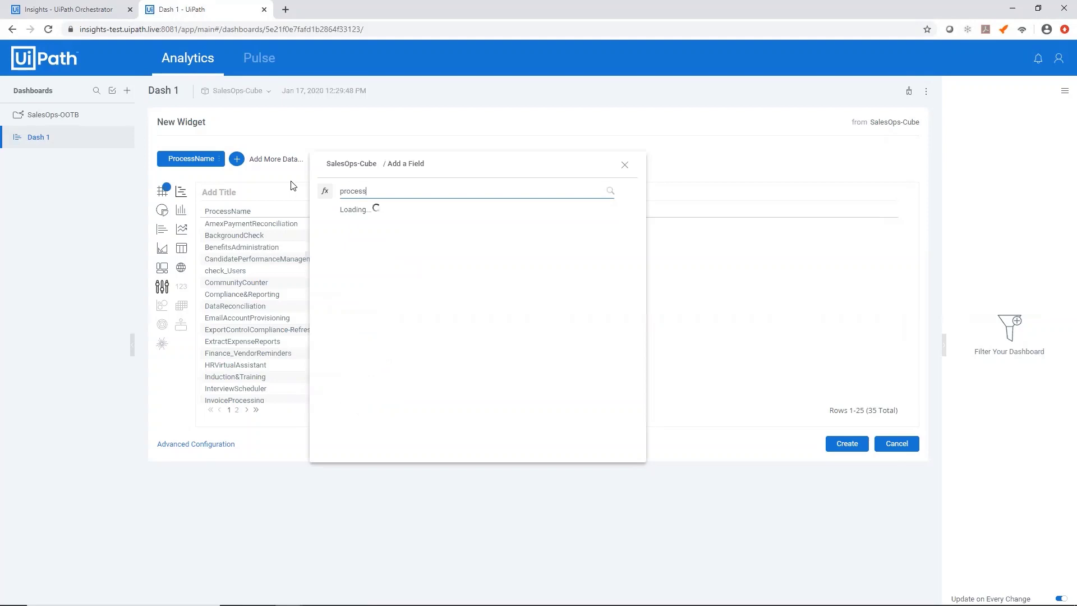
mouse_move(405, 241)
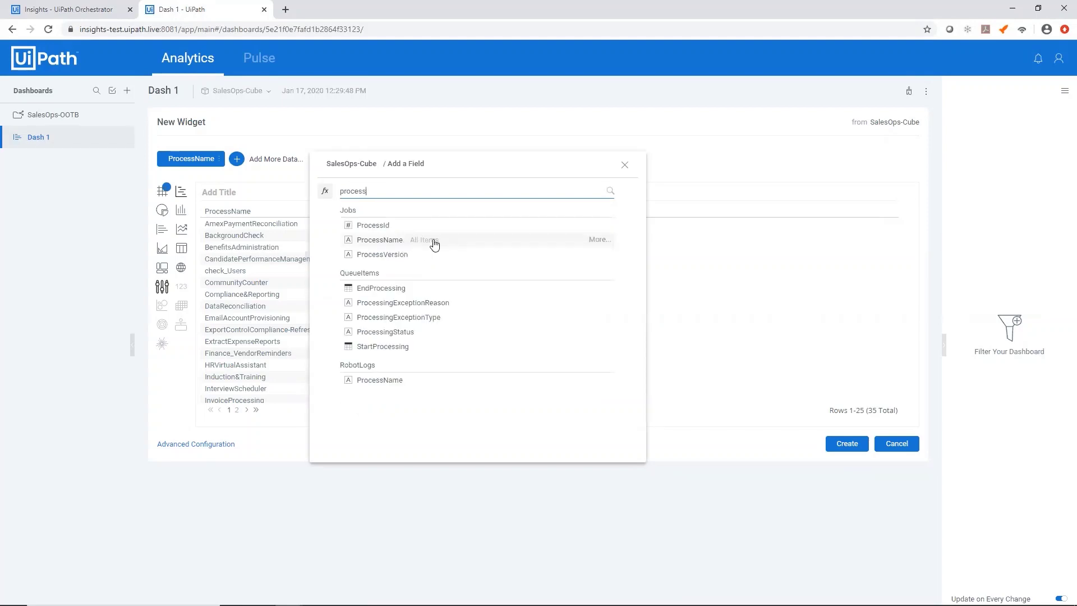
left_click(599, 244)
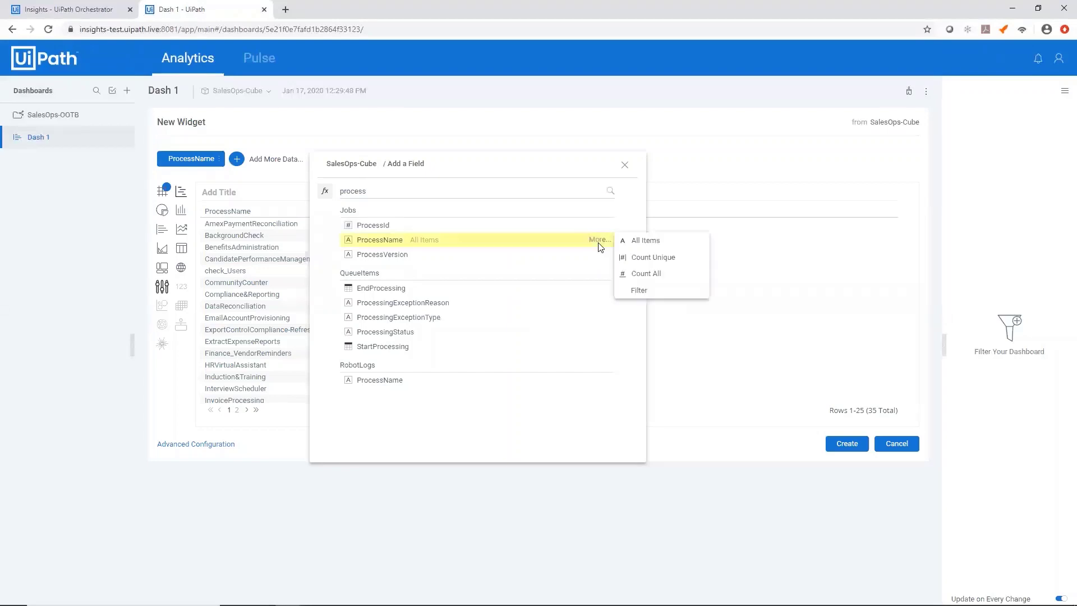
left_click(639, 274)
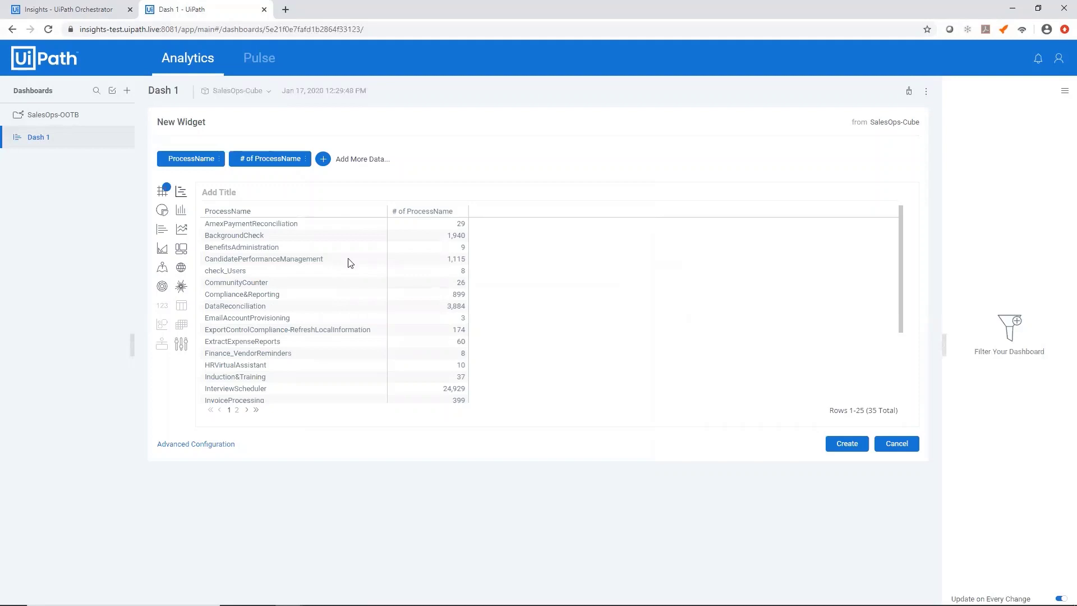
Try the pie, column, line and treemap chart types, settling on the pie chart
left_click(161, 212)
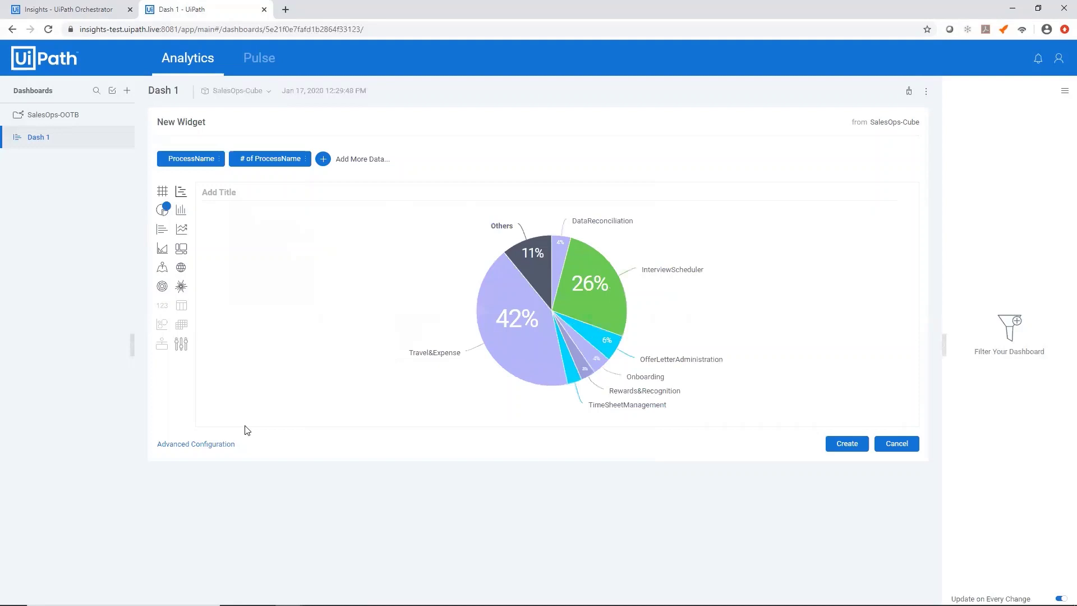
left_click(181, 211)
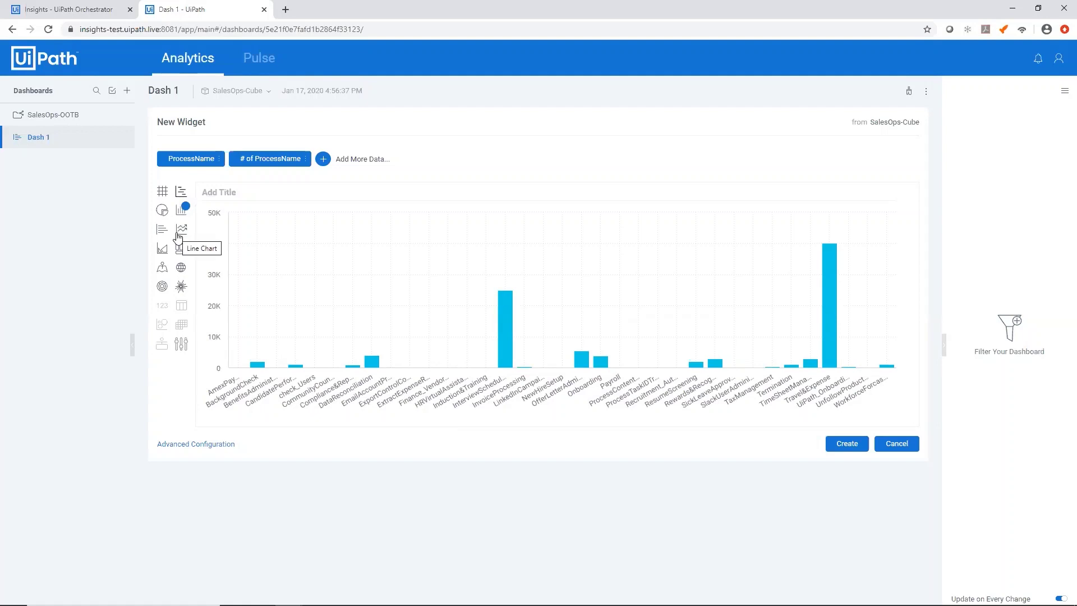
left_click(179, 234)
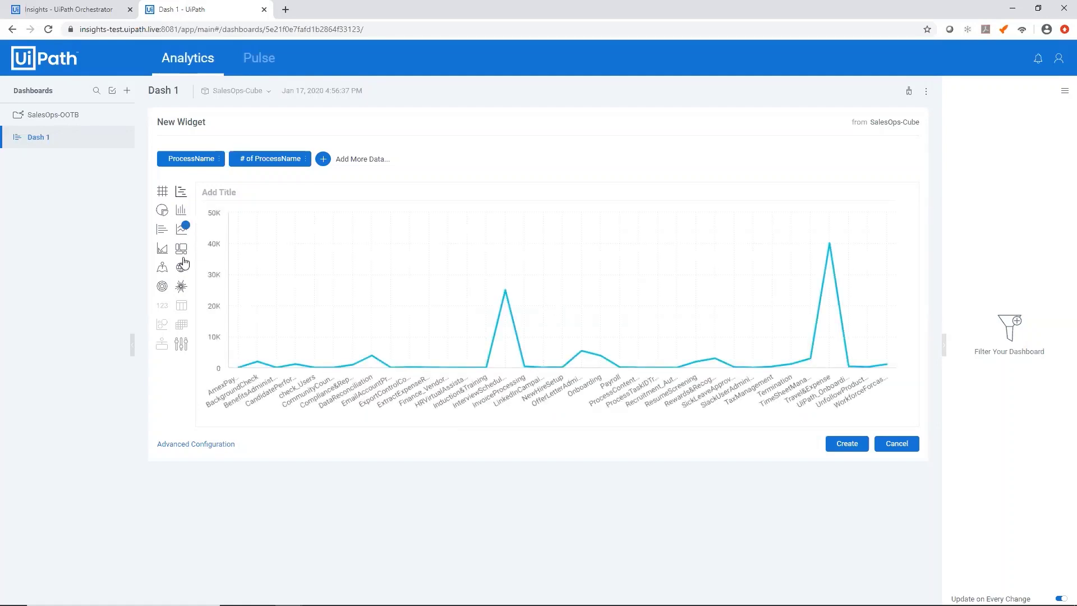
left_click(180, 251)
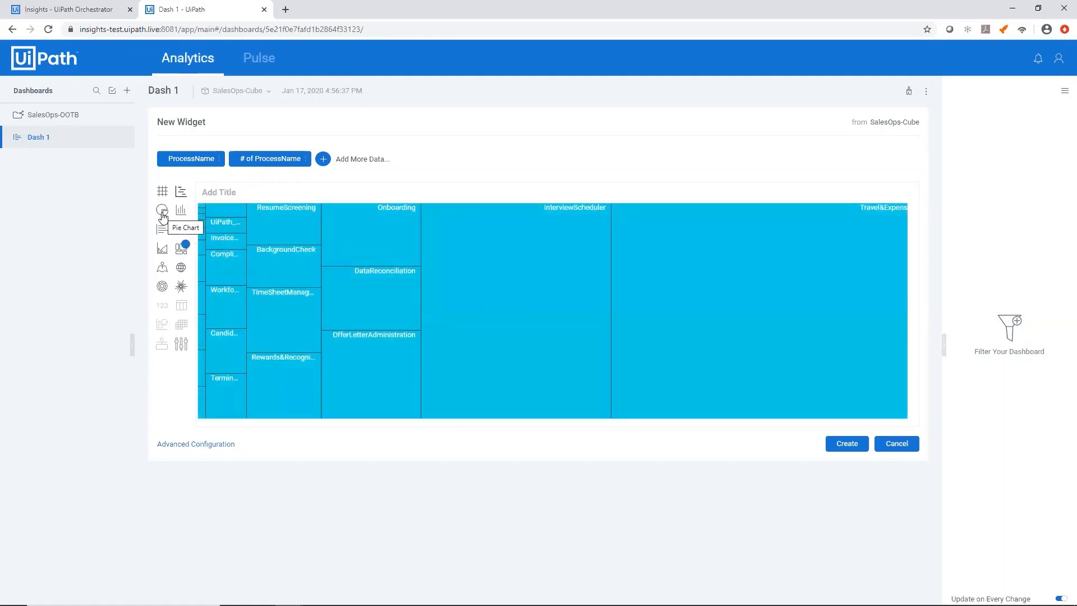
left_click(163, 215)
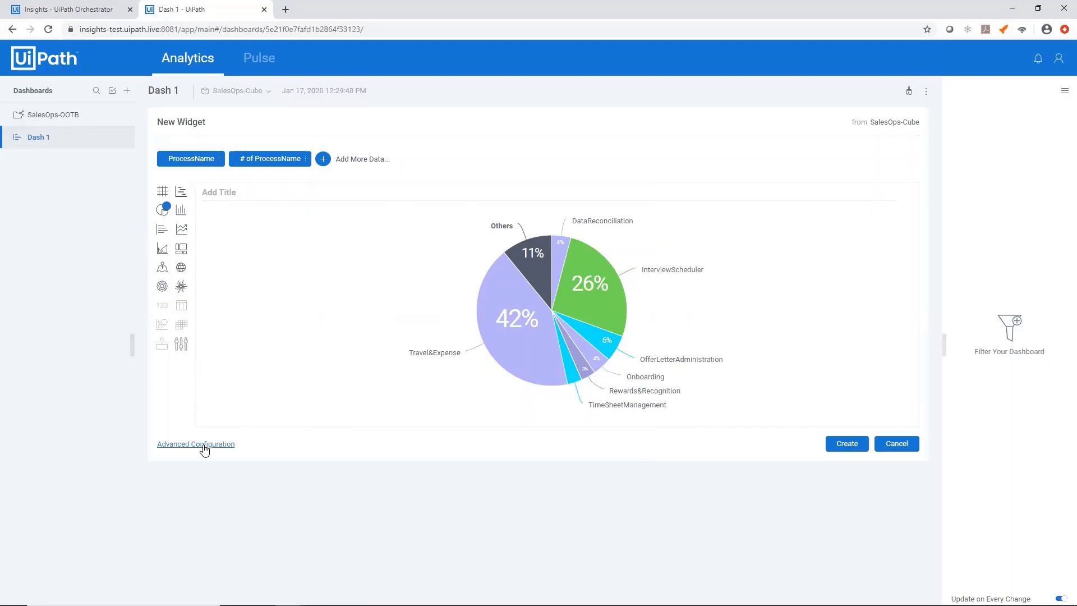
Relabel the value '# of Process runs' and set the pie type to Donut, then Ring
left_click(204, 445)
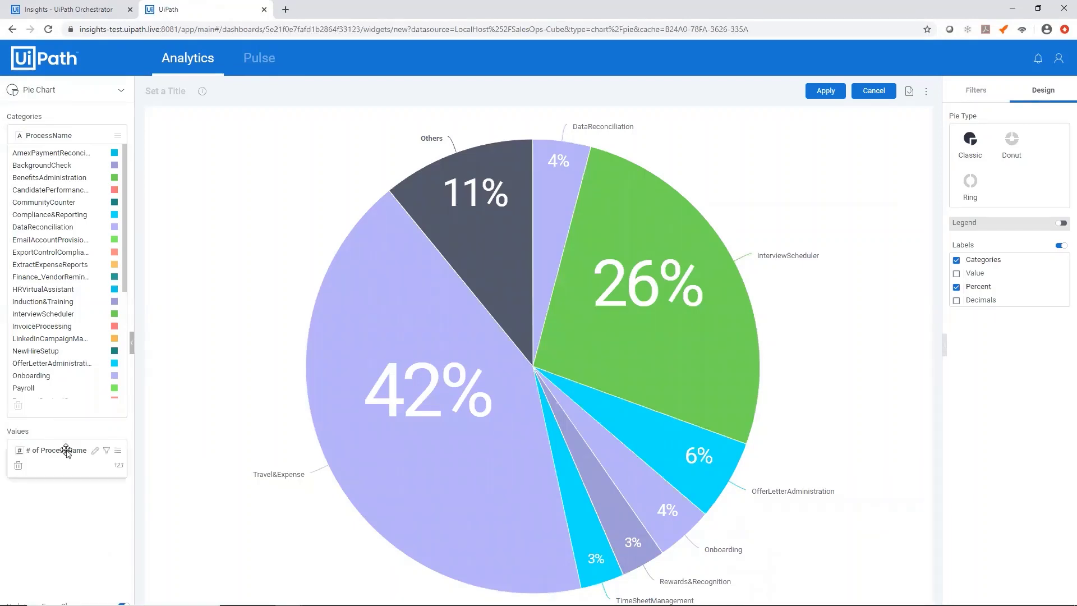
left_click(95, 451)
left_click(98, 450)
left_click(100, 464)
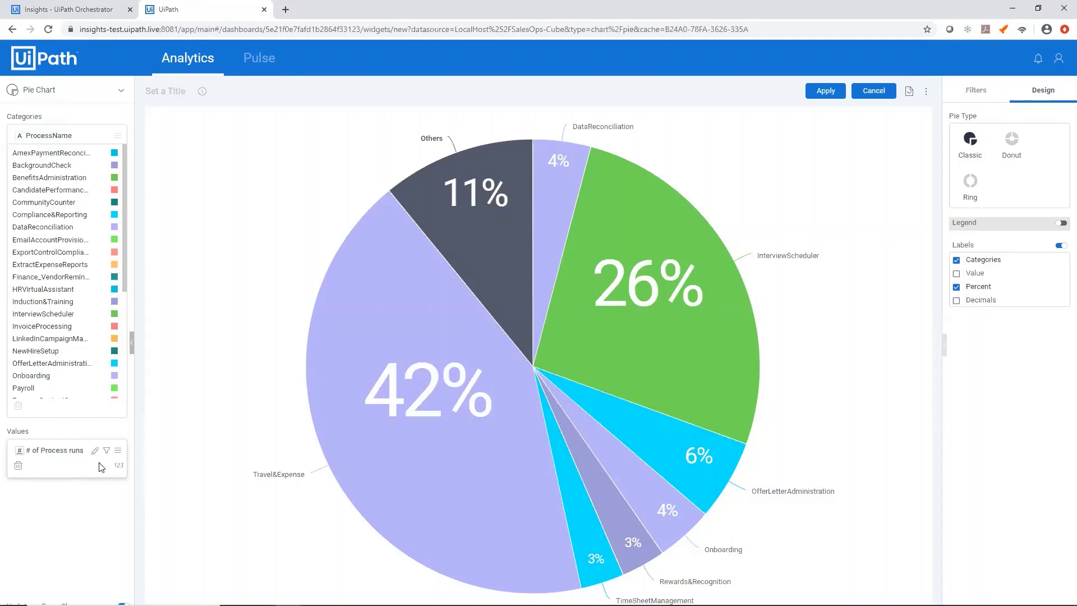
left_click(1014, 153)
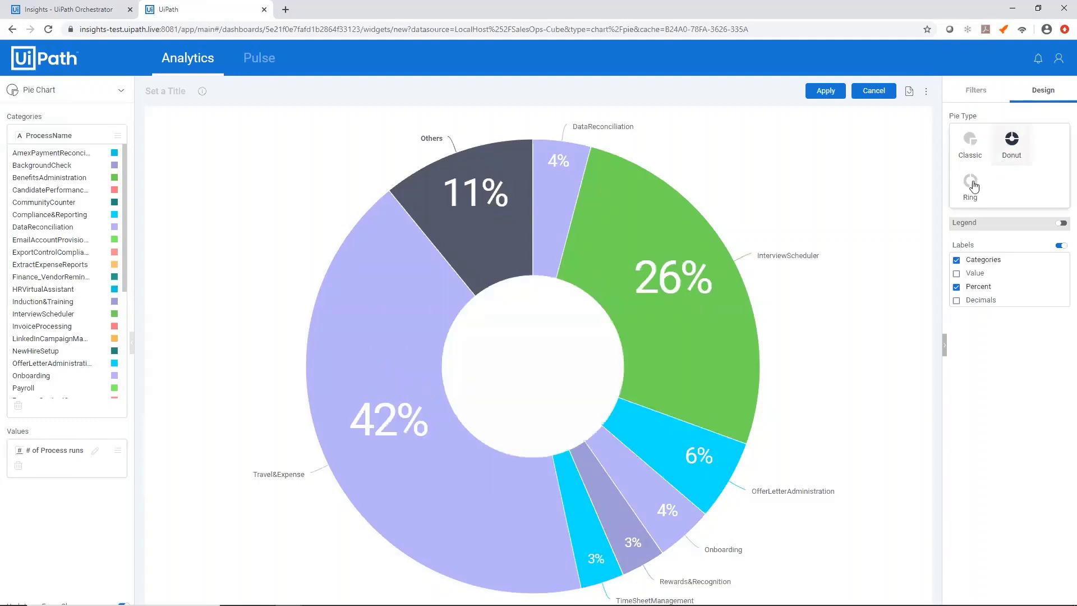
left_click(970, 184)
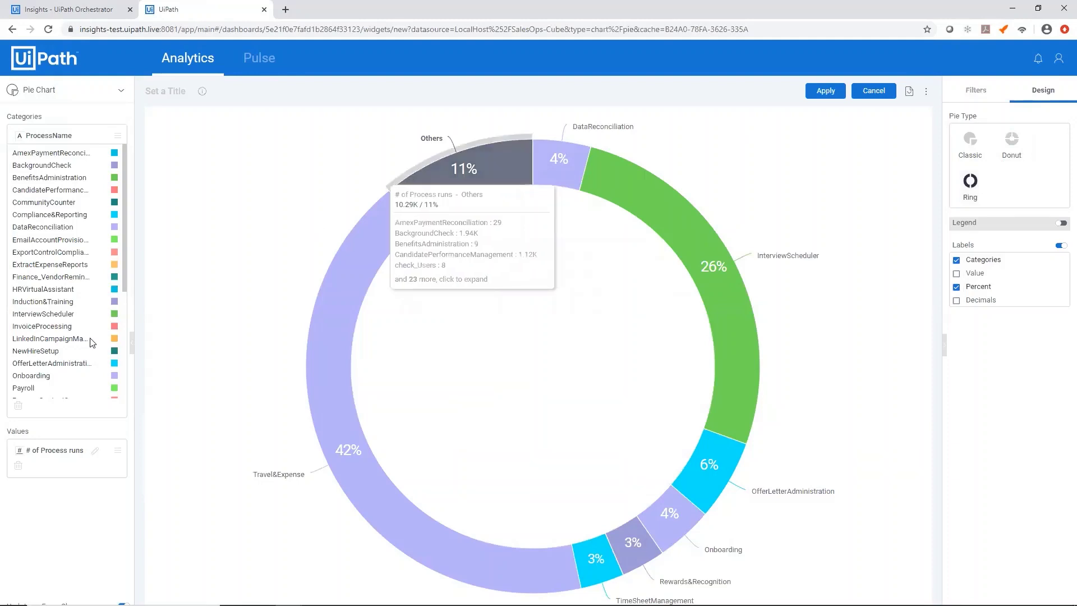
Remove the '# of Process runs' value and start a new custom formula value
left_click(17, 470)
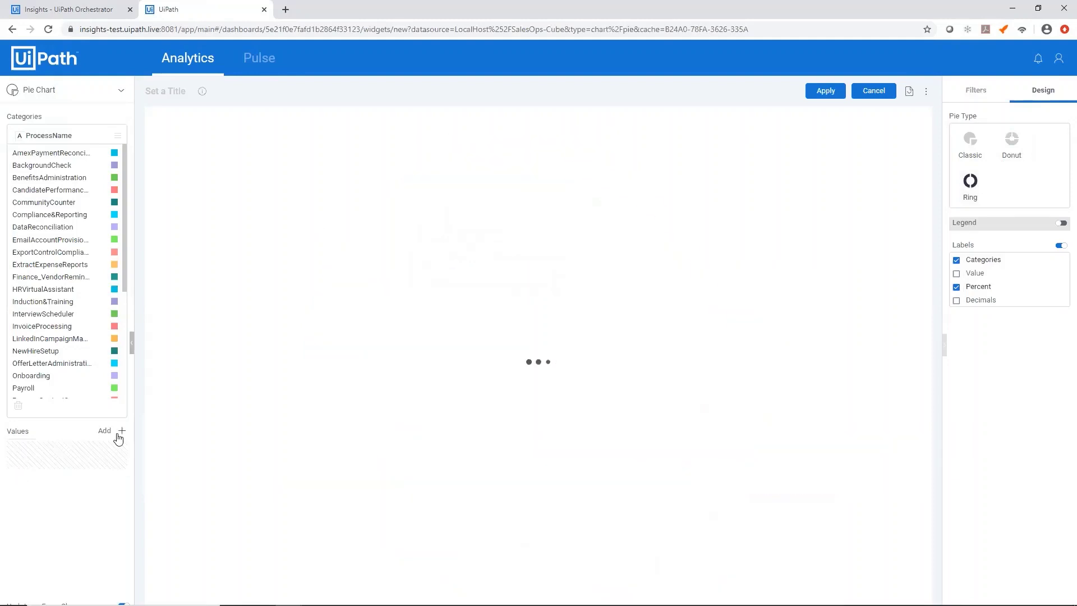
left_click(121, 432)
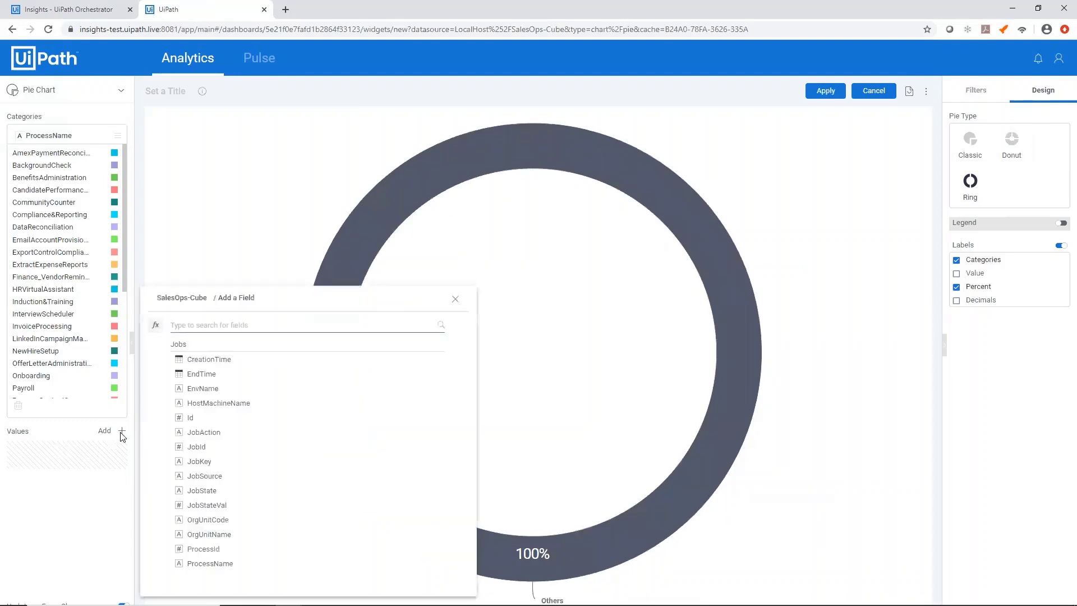
left_click(157, 326)
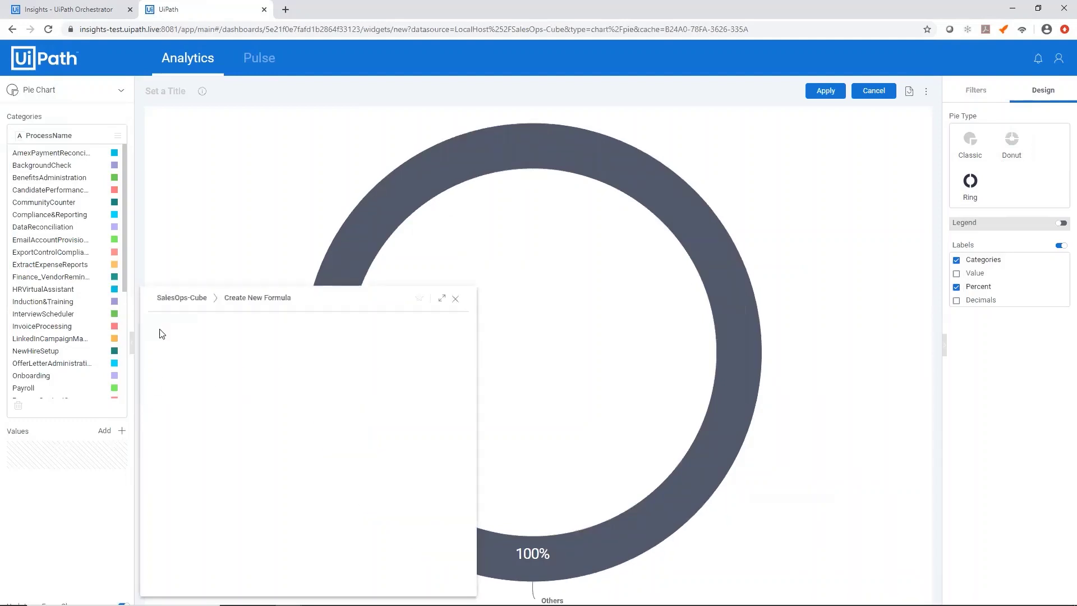
Browse the formula functions past Math and Date & Time to the Other group (CASE, If)
left_click(248, 381)
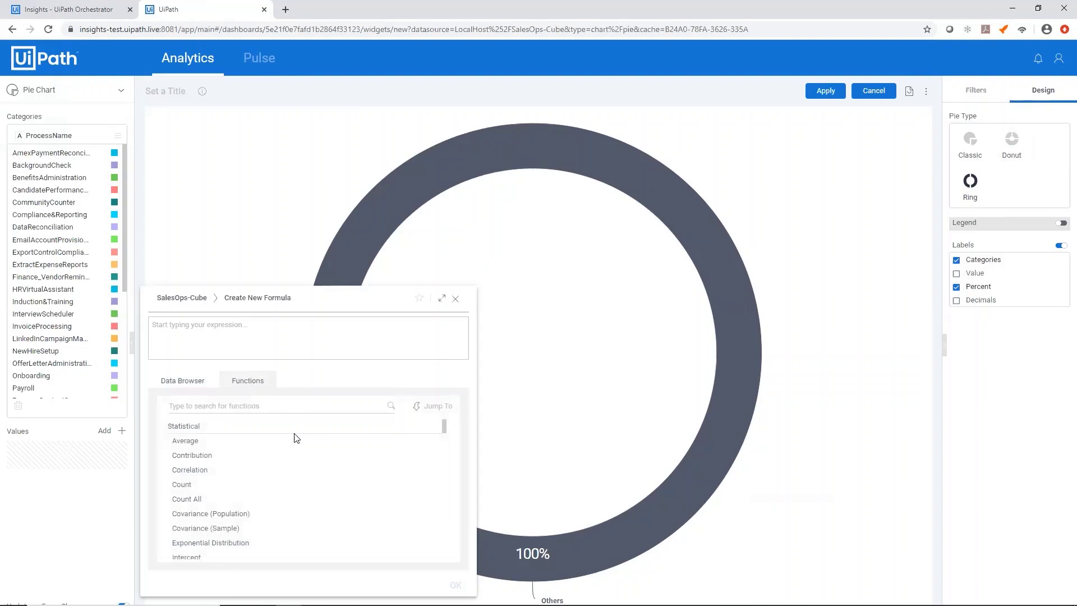
scroll(334, 432, "down", 10)
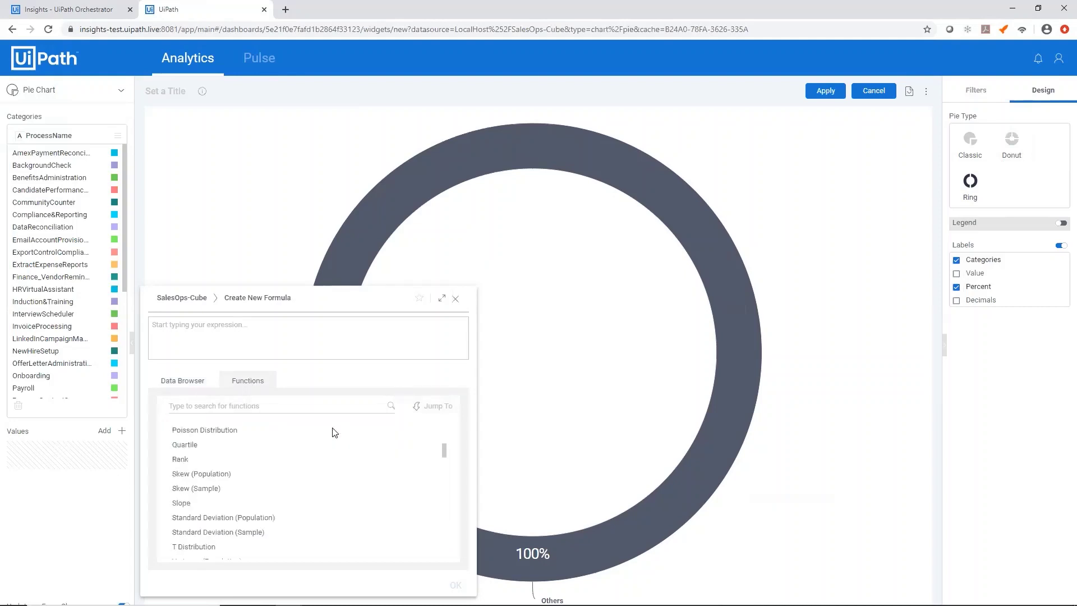
mouse_move(335, 434)
scroll(335, 434, "down", 5)
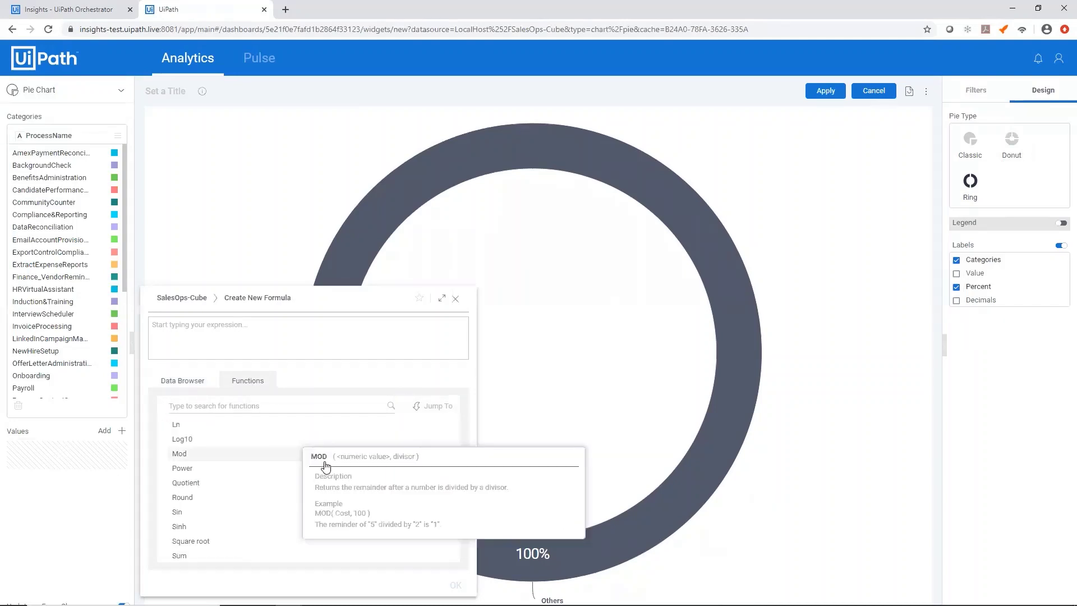
scroll(335, 463, "down", 2)
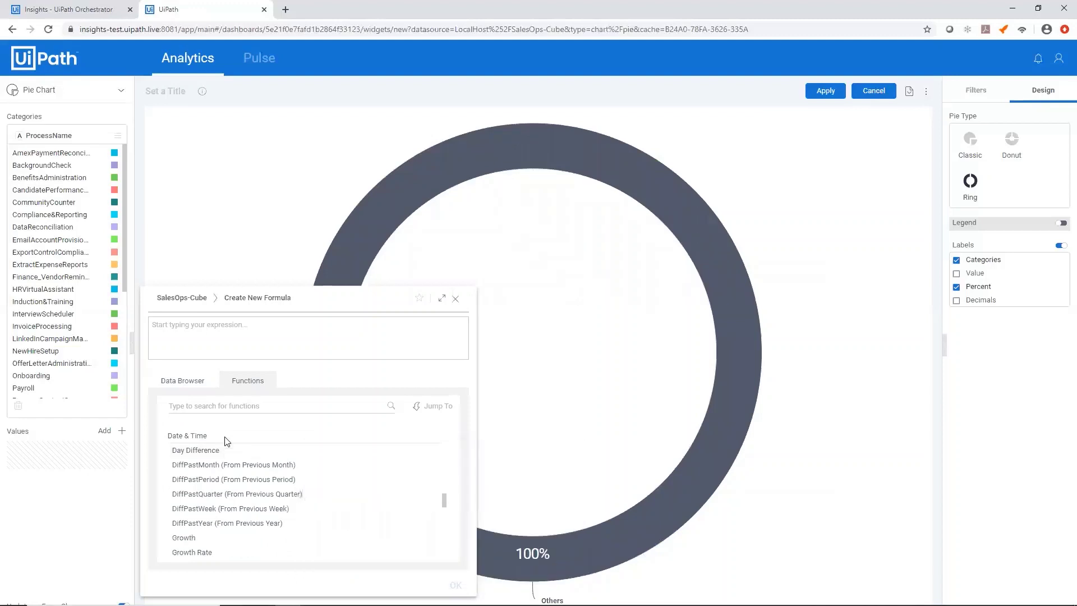
left_click_drag(445, 505, 457, 559)
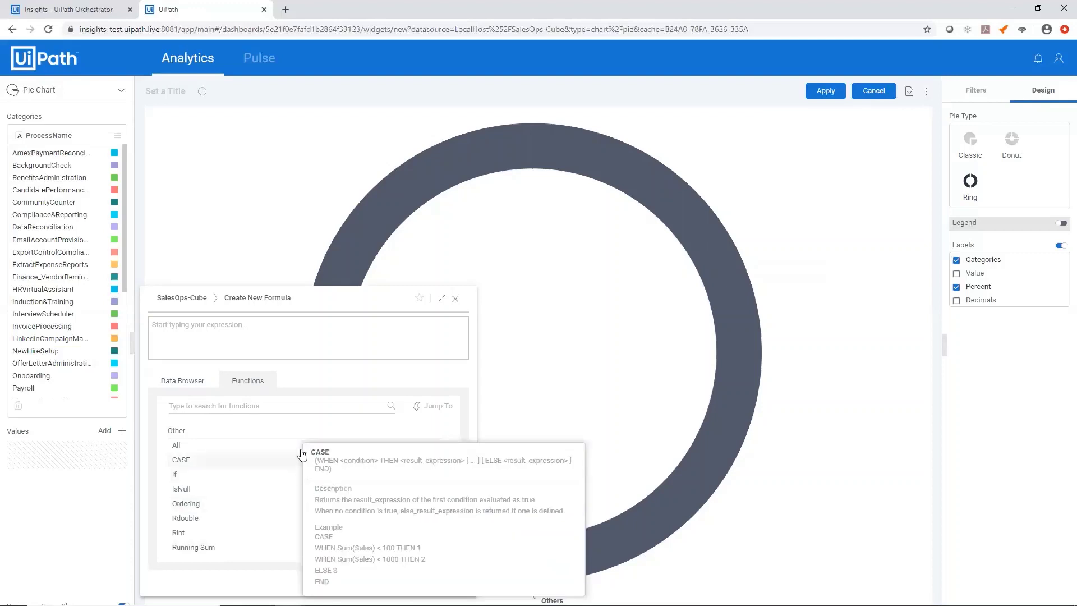
Enter the formula DUPCOUNT([ProcessName]) and confirm it as the ring chart's value
mouse_move(298, 447)
left_click(208, 341)
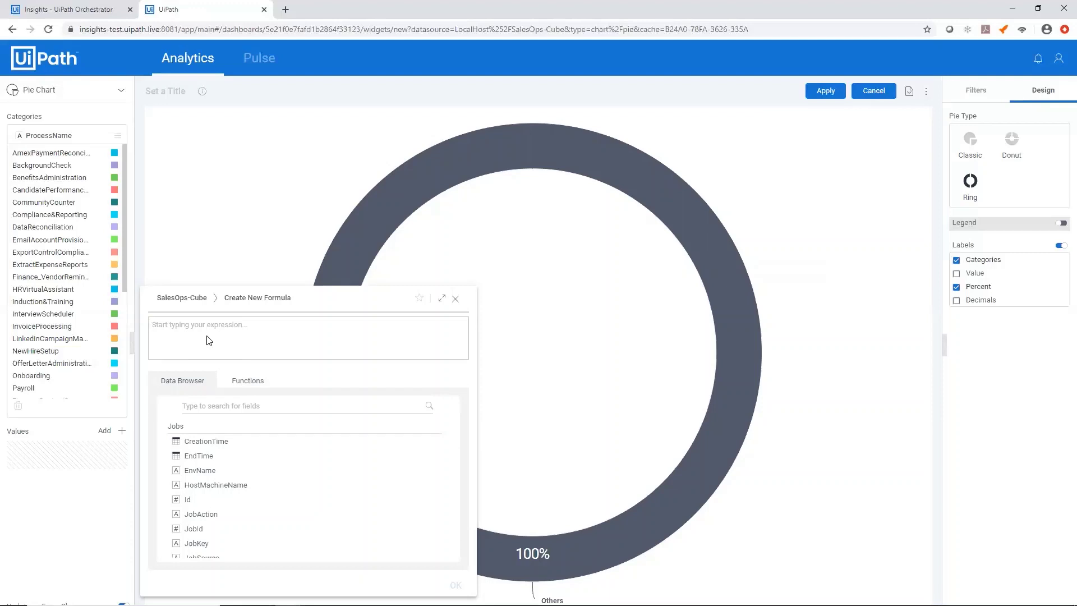
type("DUPCOUNT()")
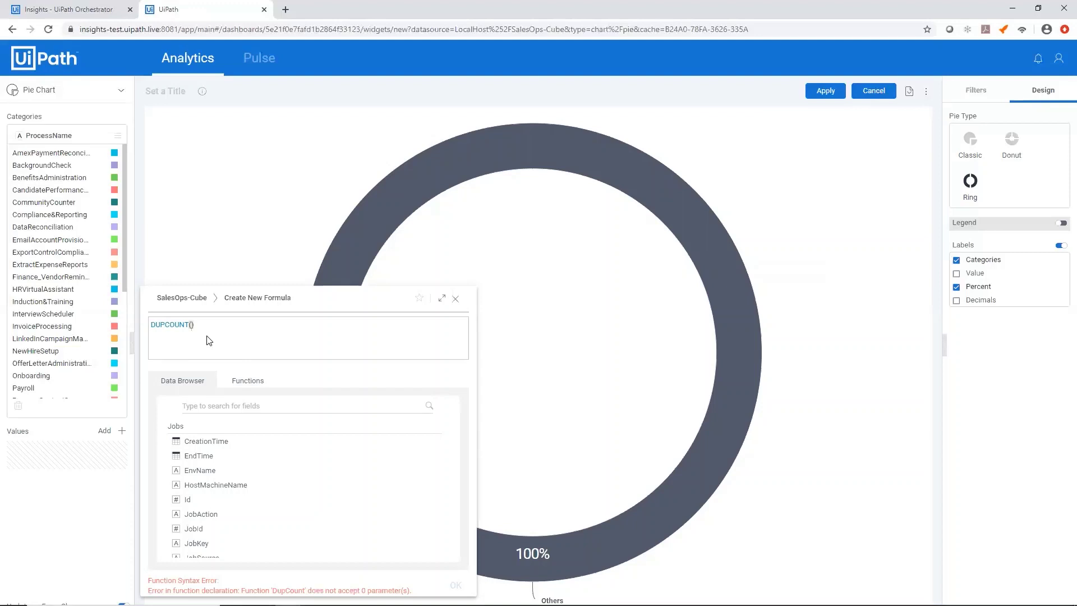
left_click(217, 400)
type("pro")
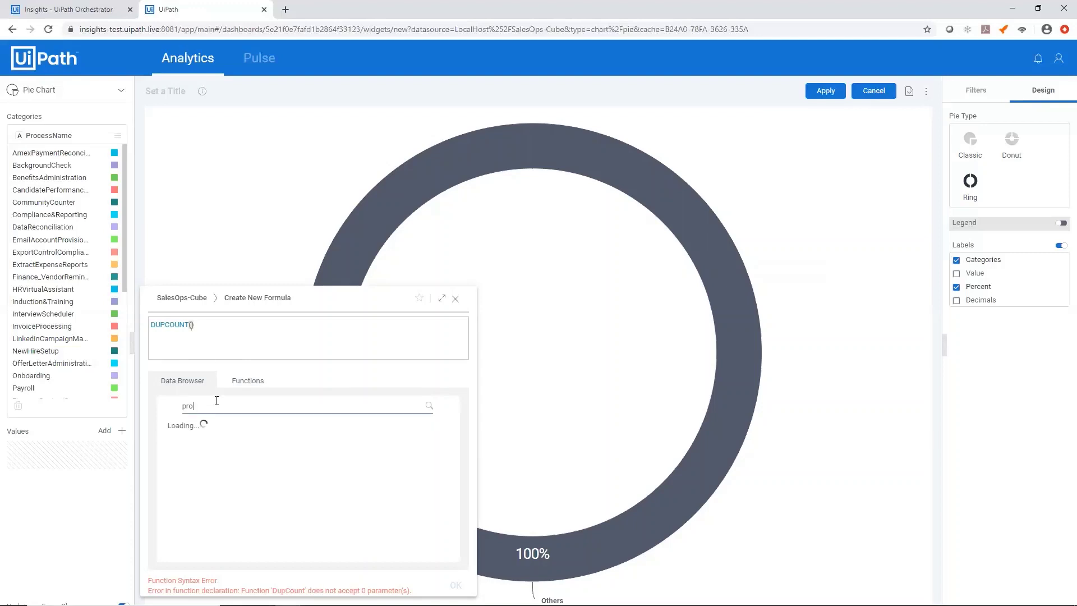
left_click(230, 457)
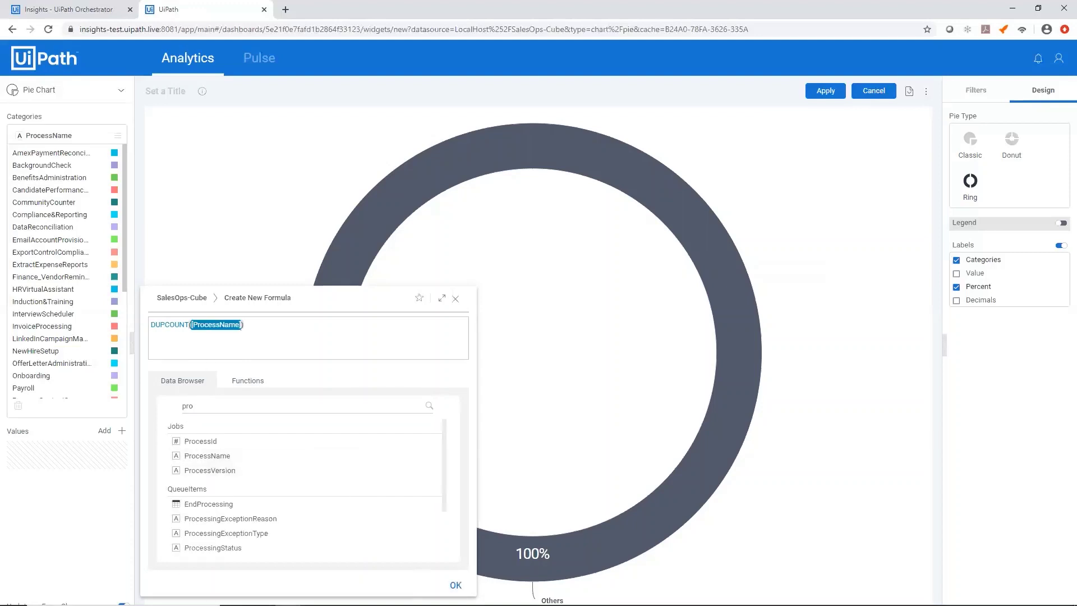
key("Return")
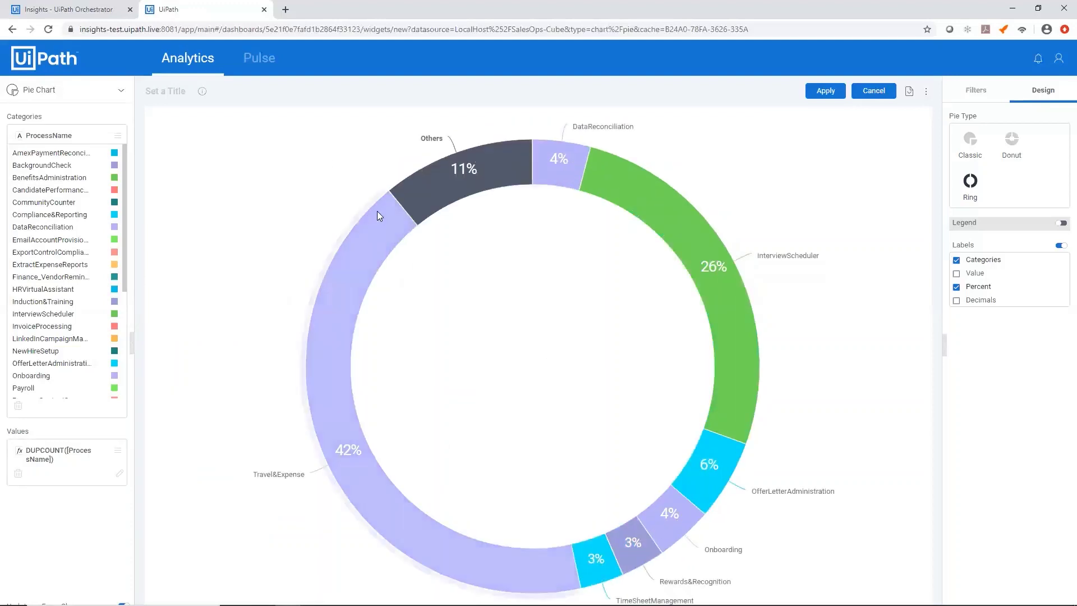
Add a widget filter on the Jobs ProcessName field using list selection
left_click(970, 98)
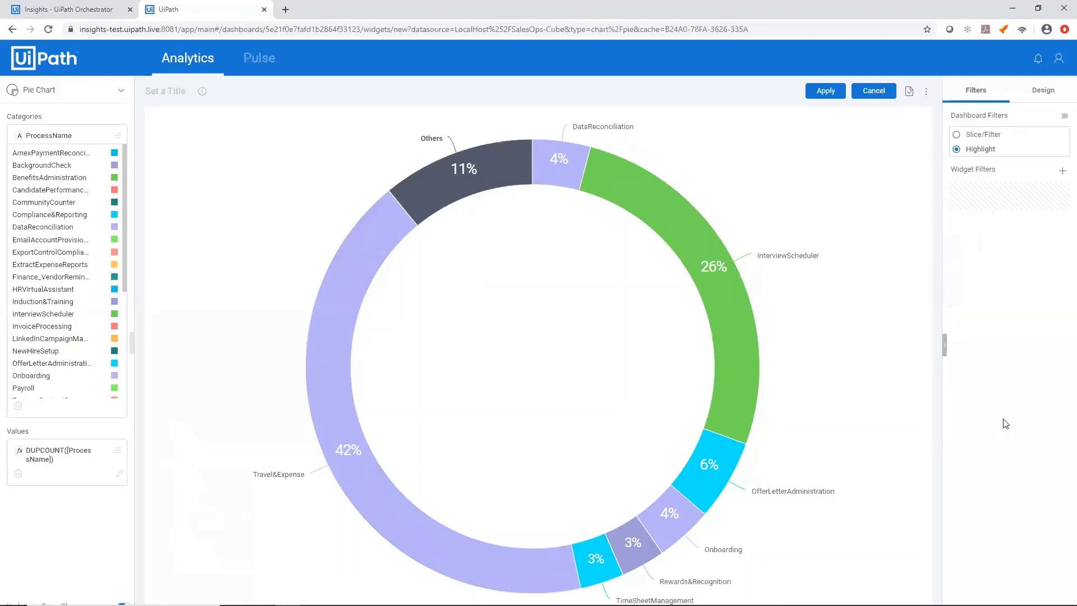
left_click(1061, 170)
type("pr")
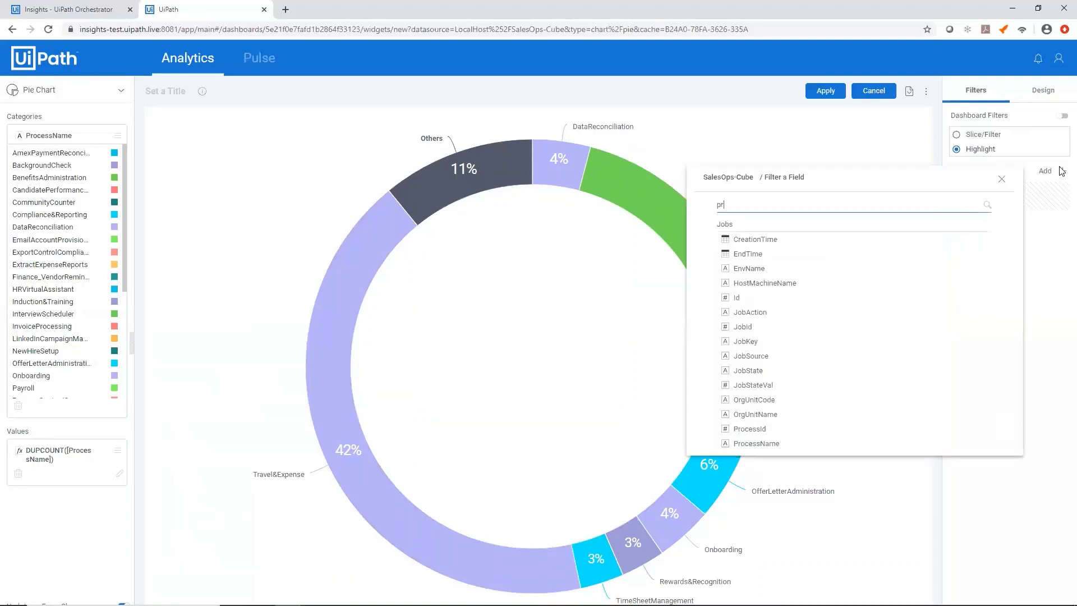
type("ocessn")
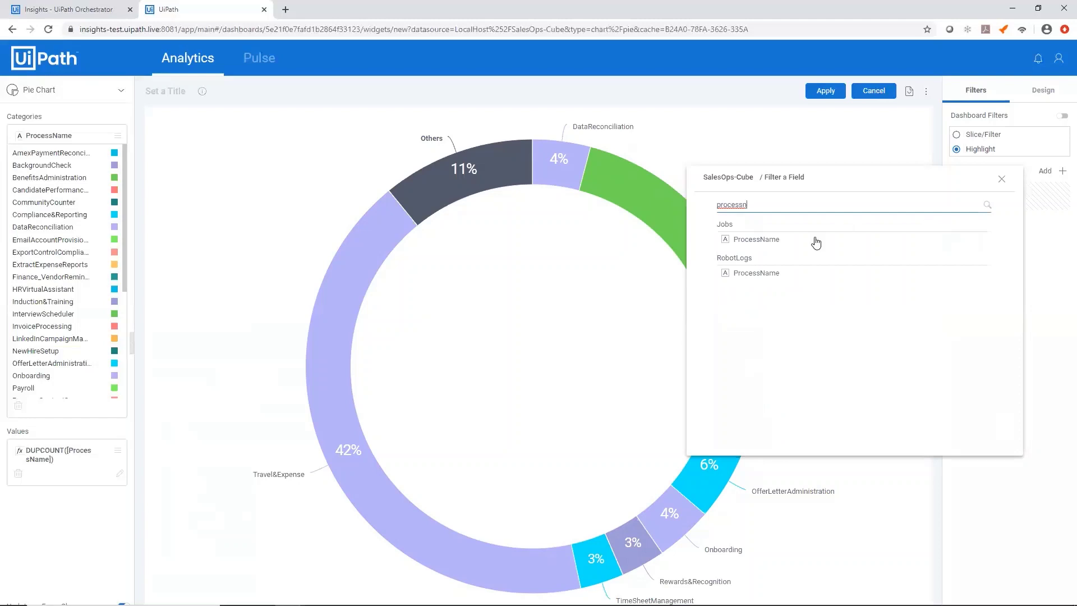
left_click(815, 242)
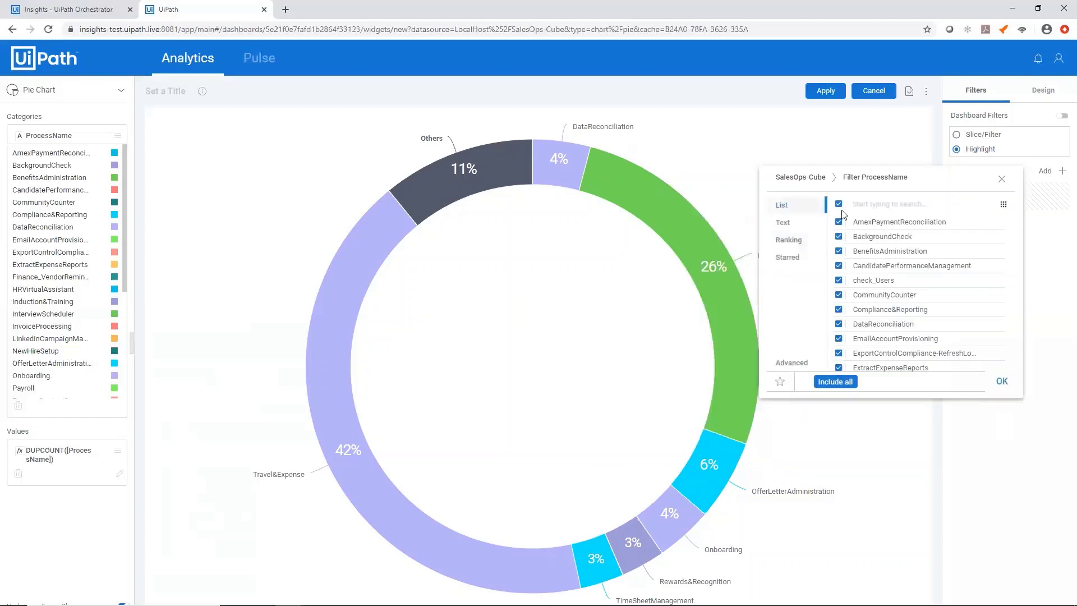
left_click(788, 223)
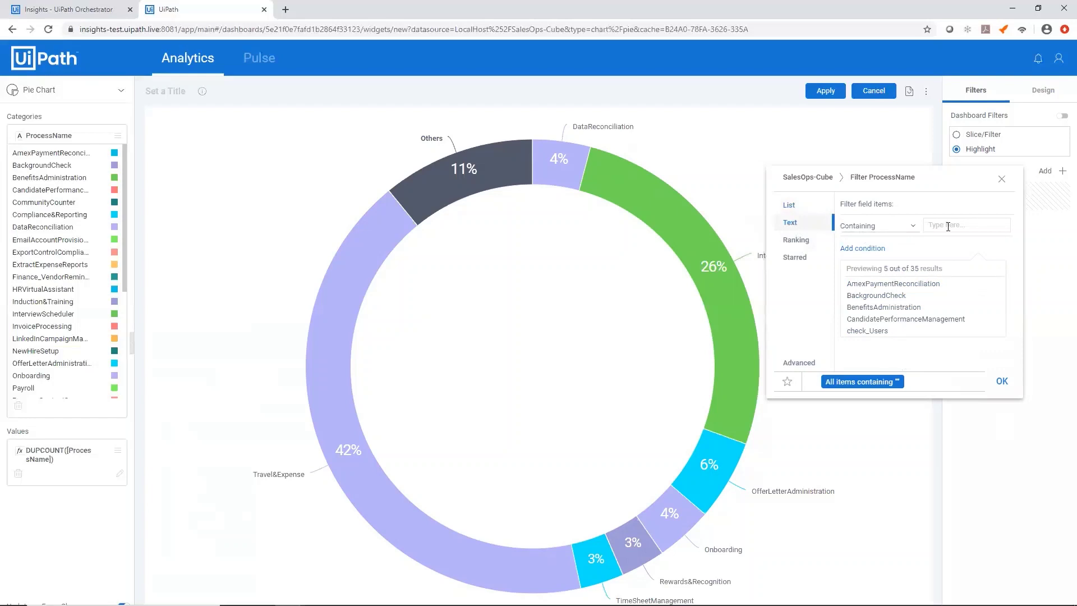
left_click(788, 205)
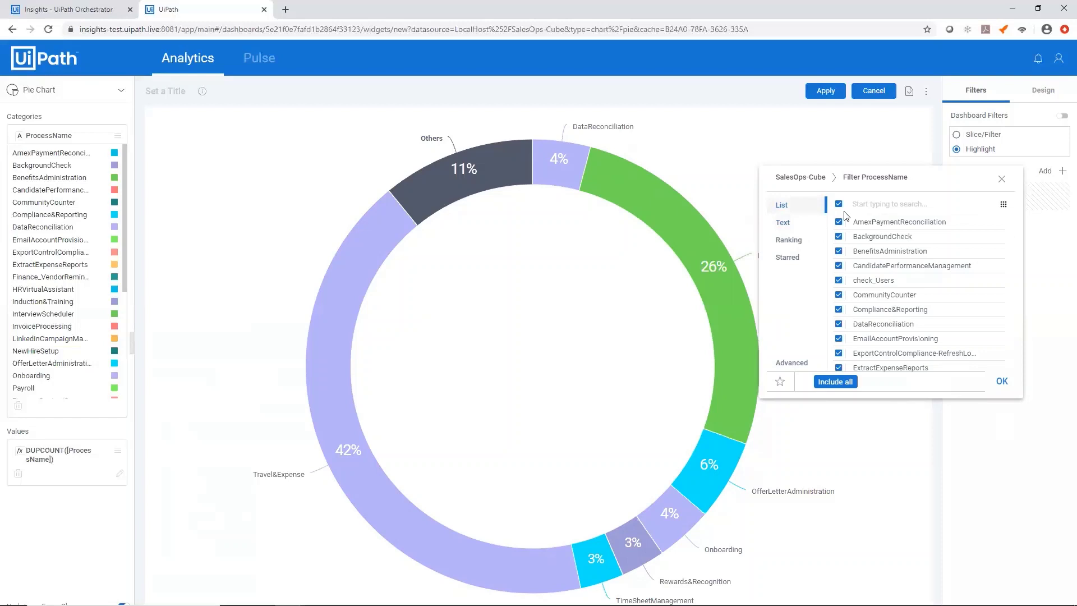
Keep only BackgroundCheck, BenefitsAdministration, CandidatePerformanceManagement and CommunityCounter, then save the widget to Dash 1
left_click(839, 204)
left_click(839, 236)
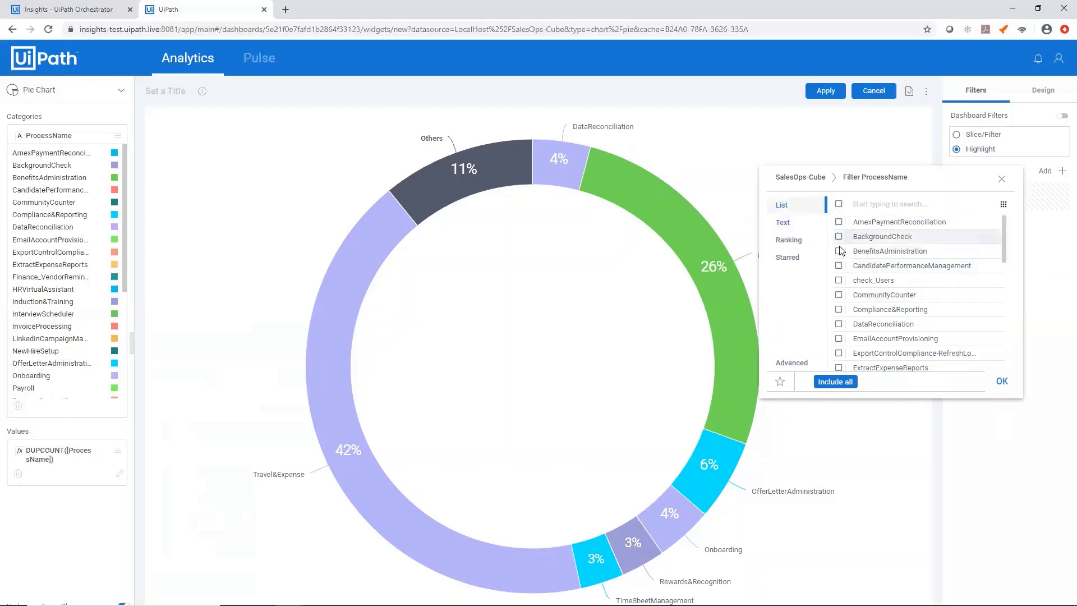
left_click(838, 251)
left_click(838, 279)
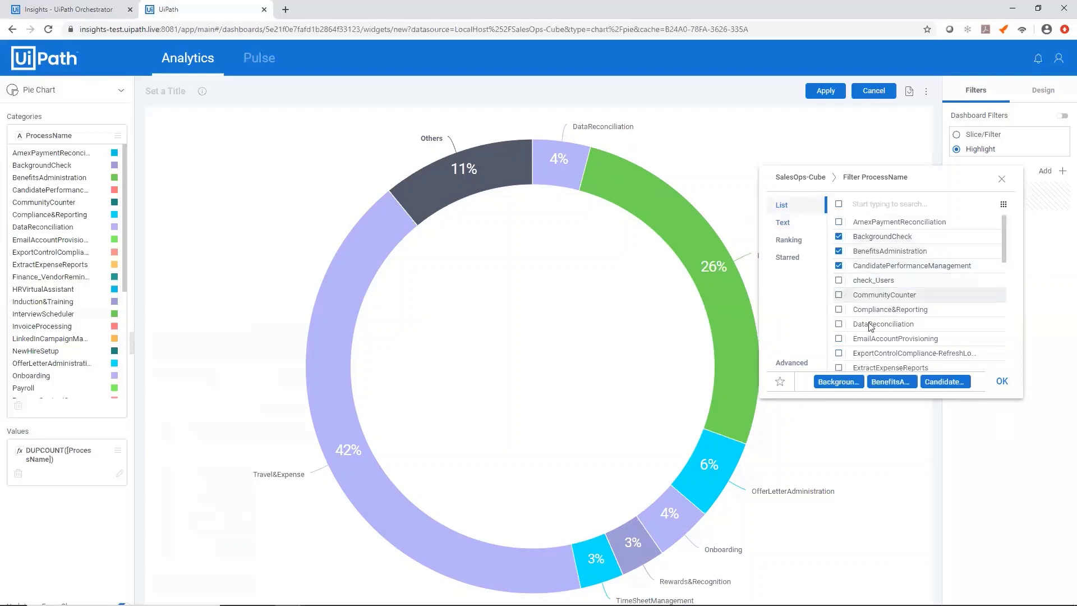
left_click(1001, 381)
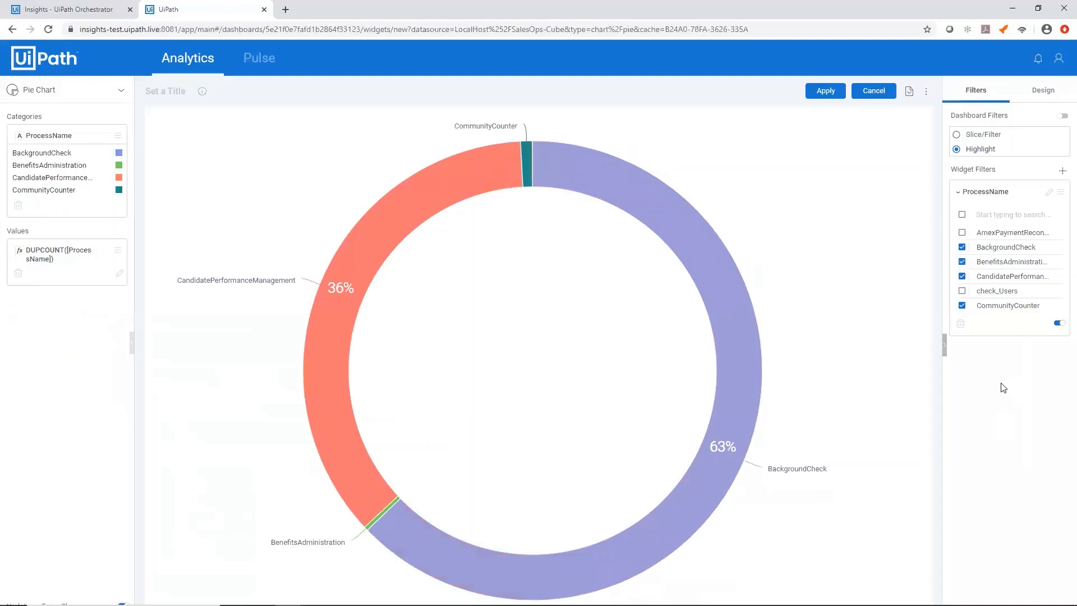
left_click(824, 91)
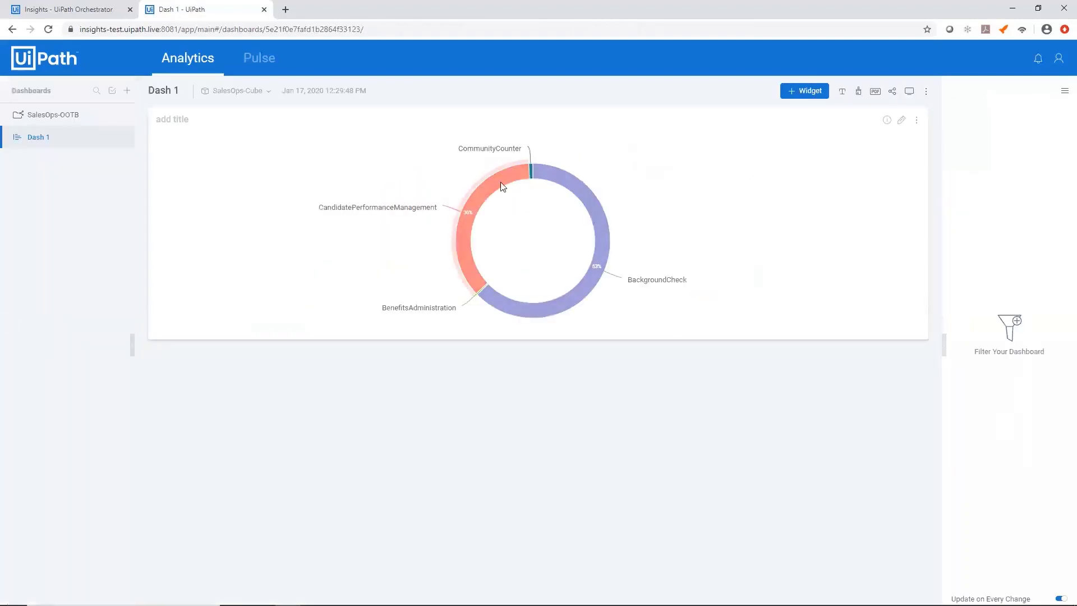
Expand the SalesOps-OOTB folder to list Business ROI, Processes, Queues and Robots
mouse_move(61, 119)
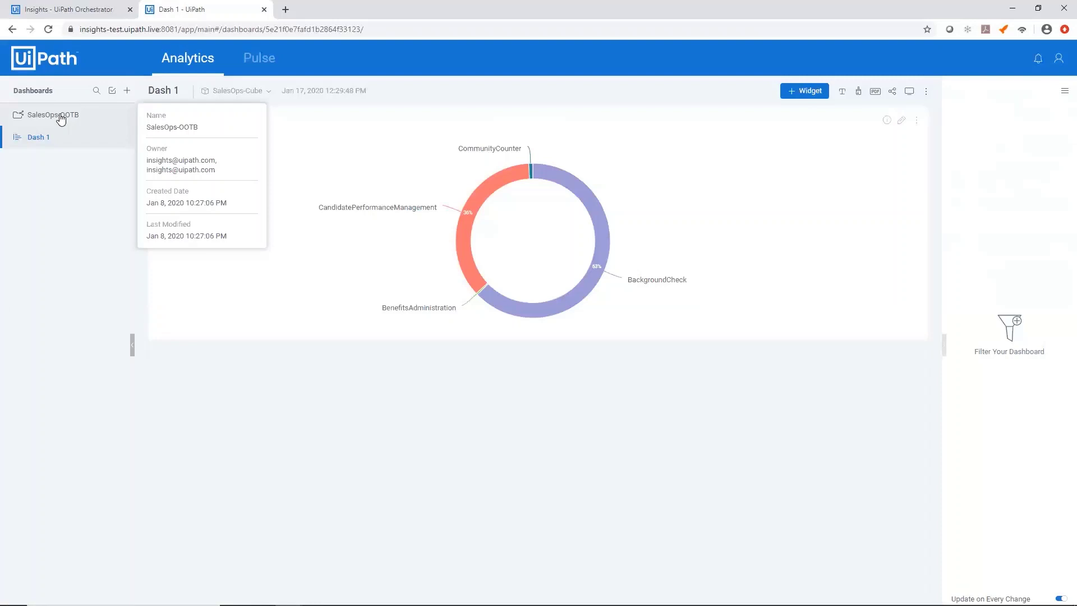
left_click(62, 117)
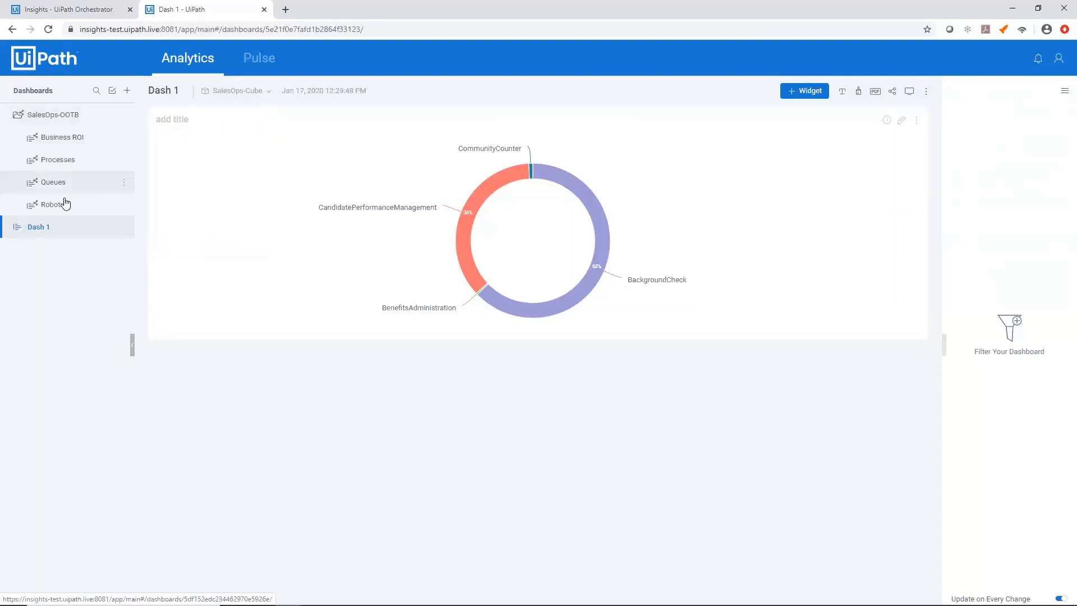
mouse_move(68, 214)
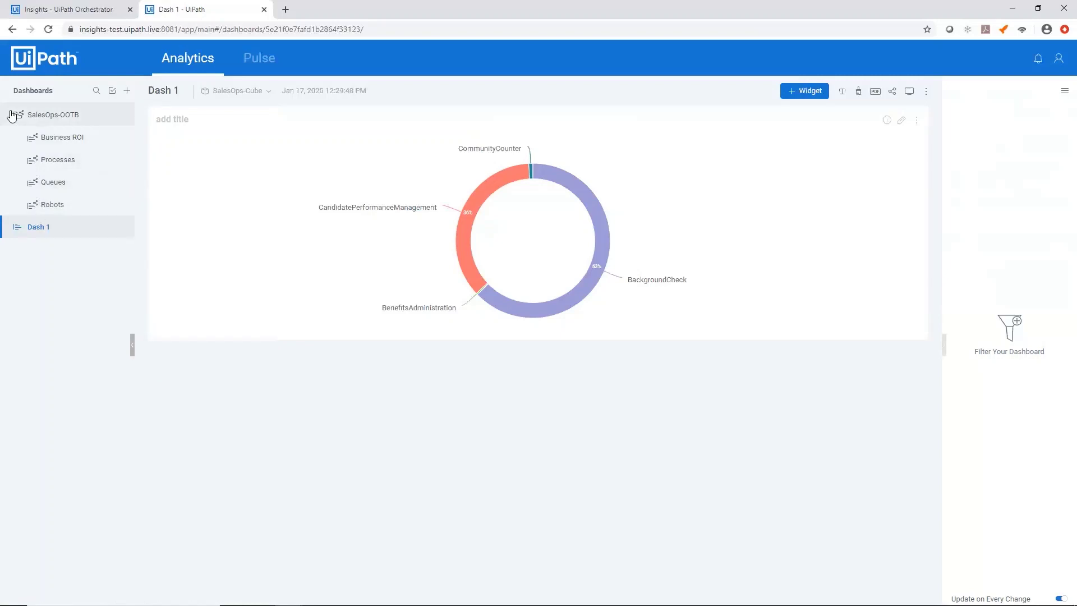
mouse_move(12, 116)
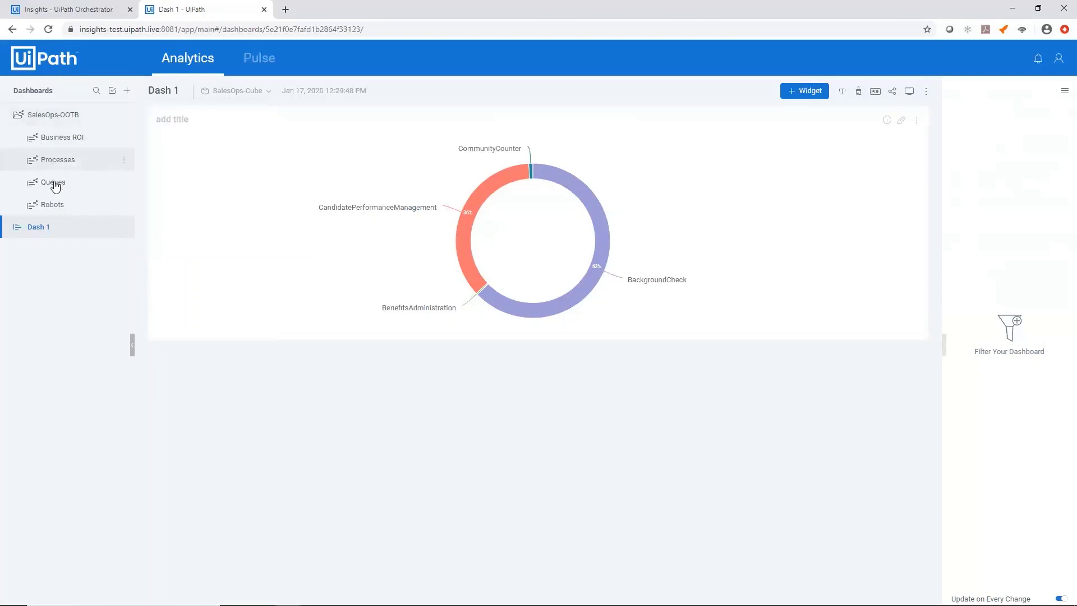
Duplicate the SalesOps-OOTB Processes dashboard
mouse_move(53, 184)
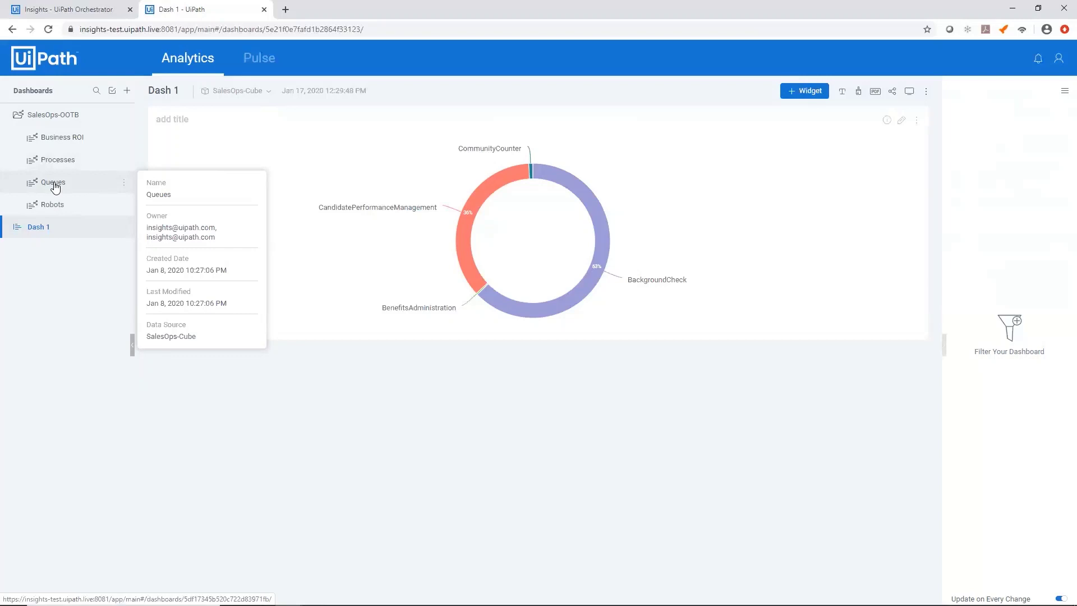
mouse_move(124, 161)
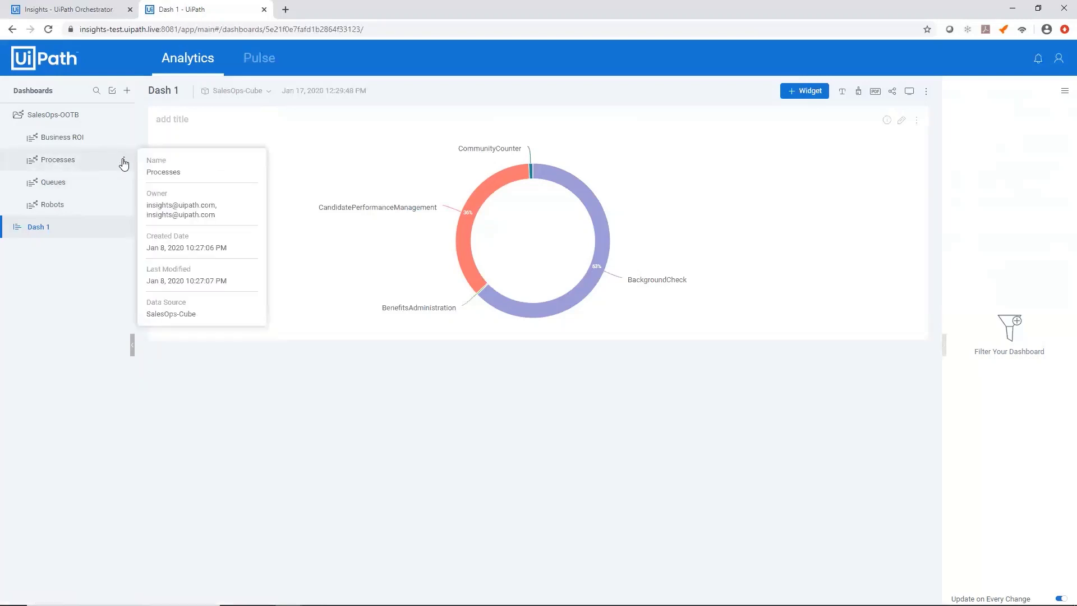
left_click(124, 161)
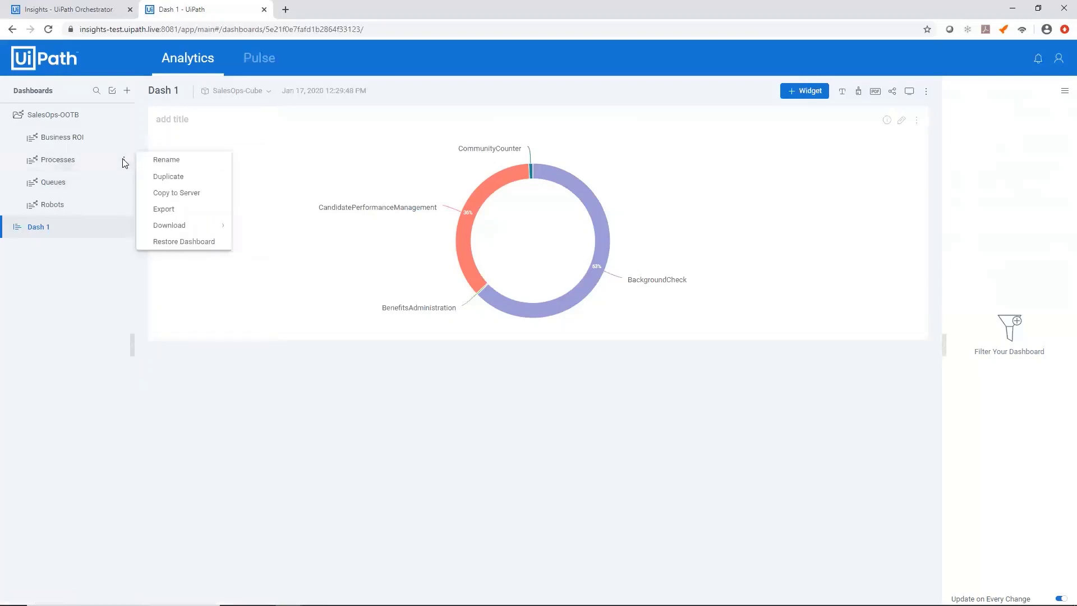
left_click(160, 176)
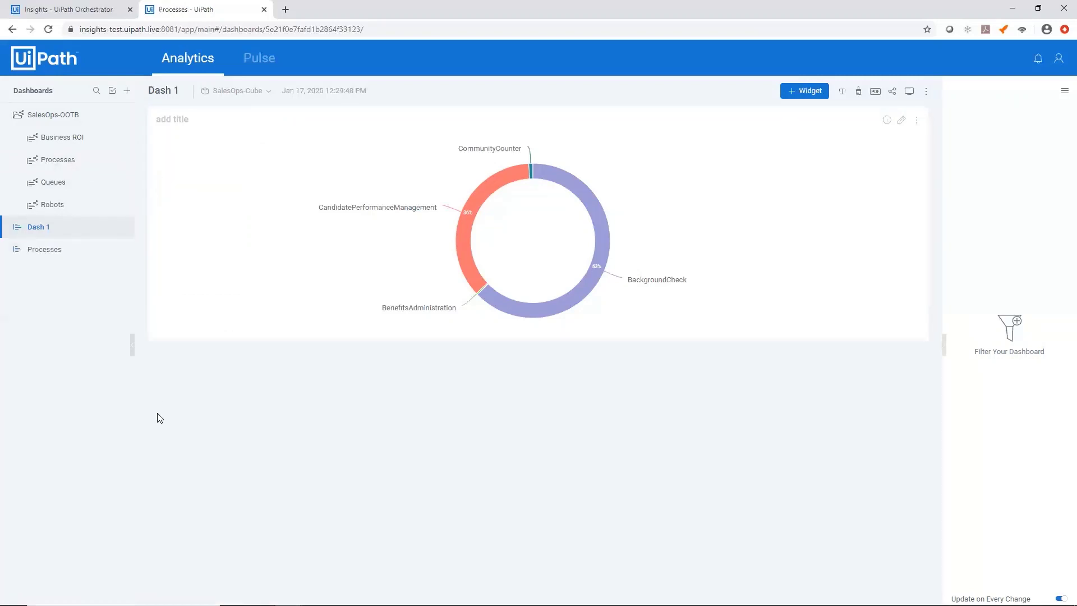